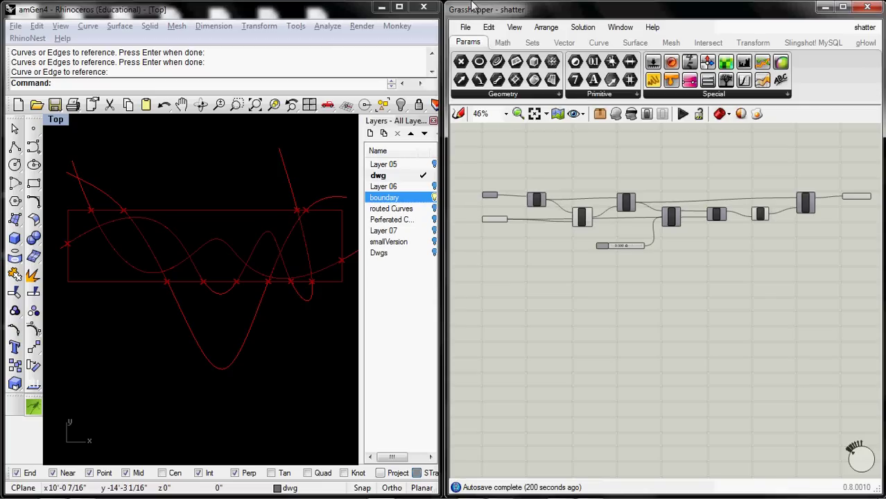
# - Hide the original curves' layer in Rhino and select the final output to preview the inside segments
pyautogui.click(465, 27)
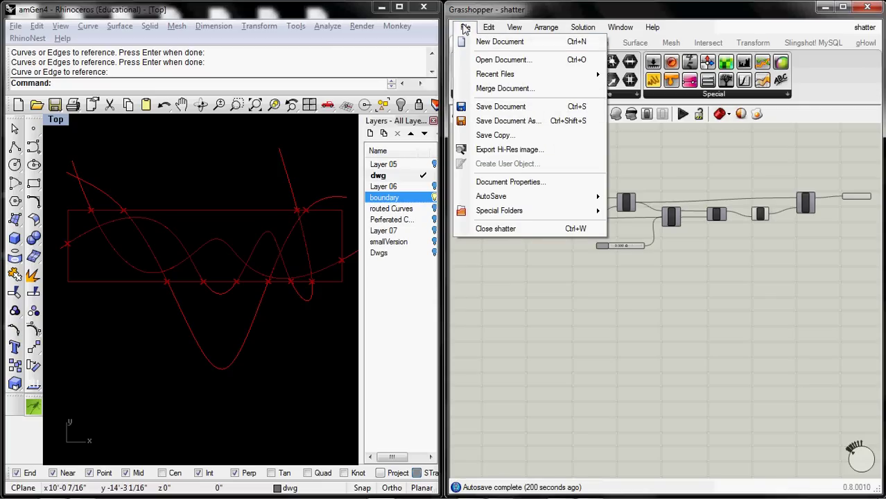
pyautogui.click(465, 28)
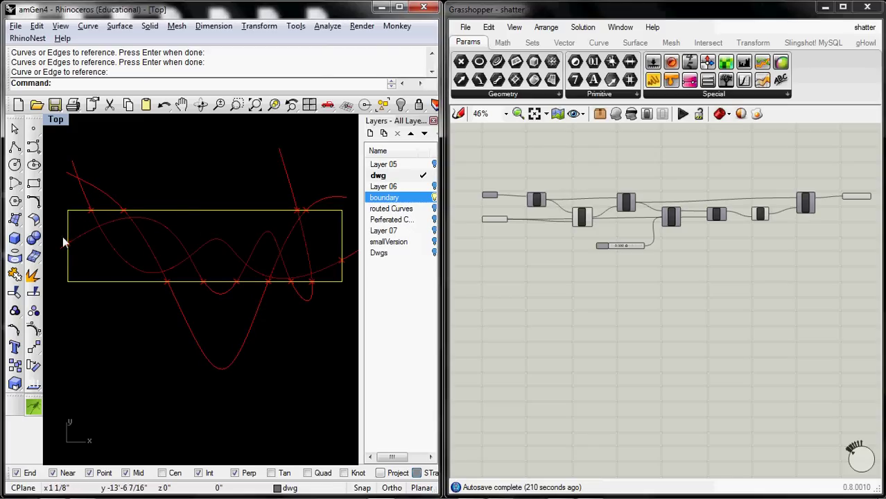
pyautogui.click(434, 198)
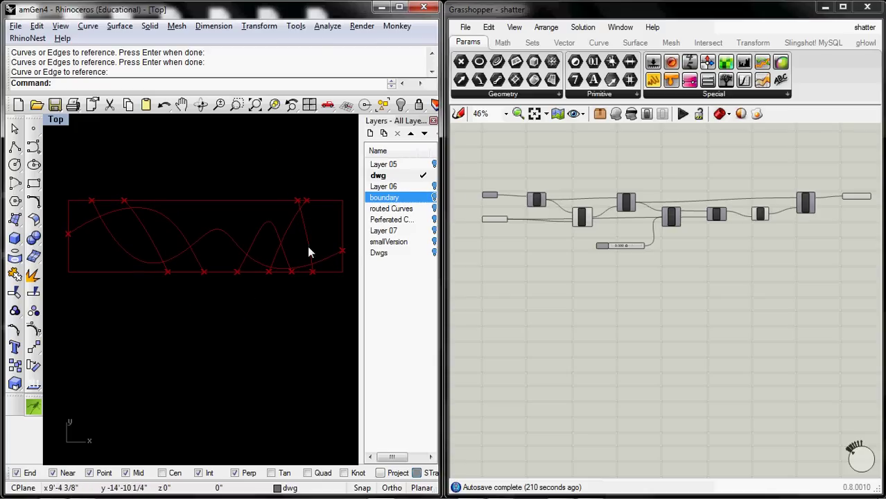
pyautogui.click(851, 198)
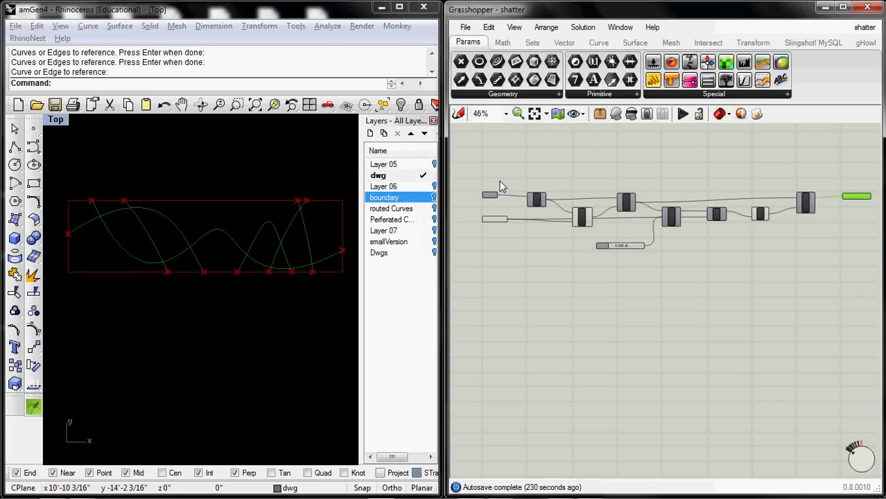
# - Start a new empty definition and turn the boundary layer back on in Rhino
pyautogui.click(465, 28)
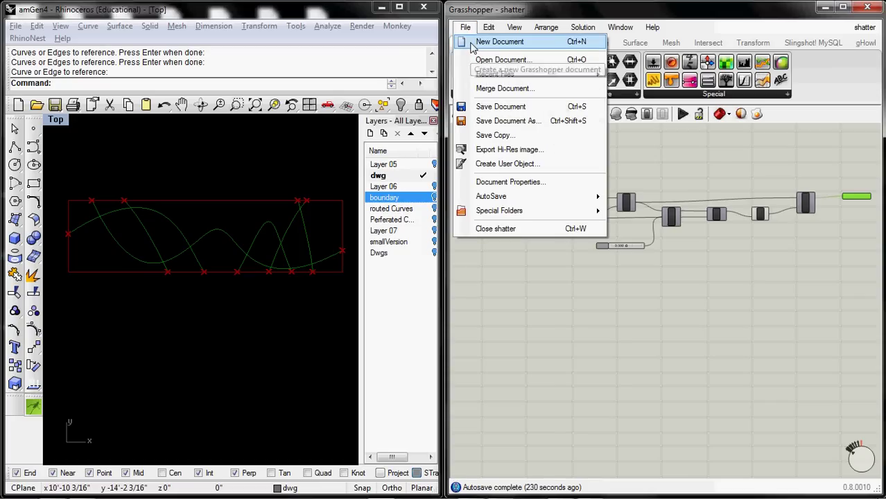
pyautogui.click(473, 43)
pyautogui.click(434, 198)
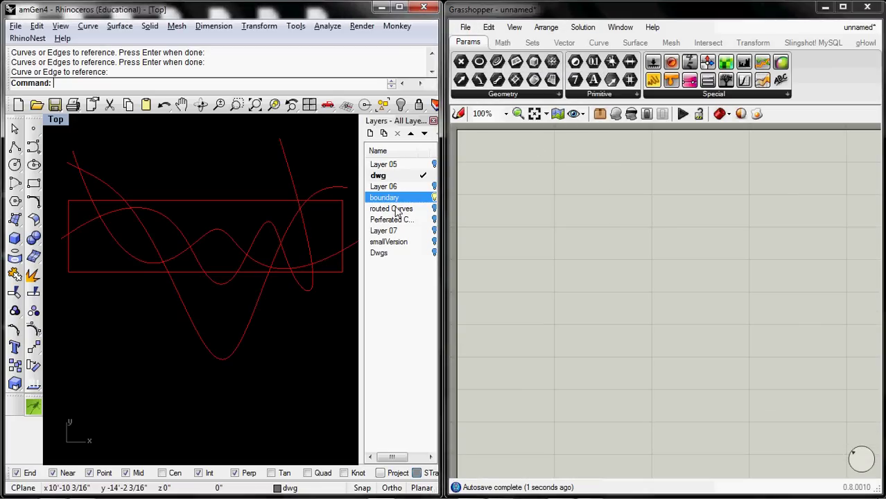
# - Select the wavy curves and the boundary rectangle in the Top viewport
pyautogui.click(98, 219)
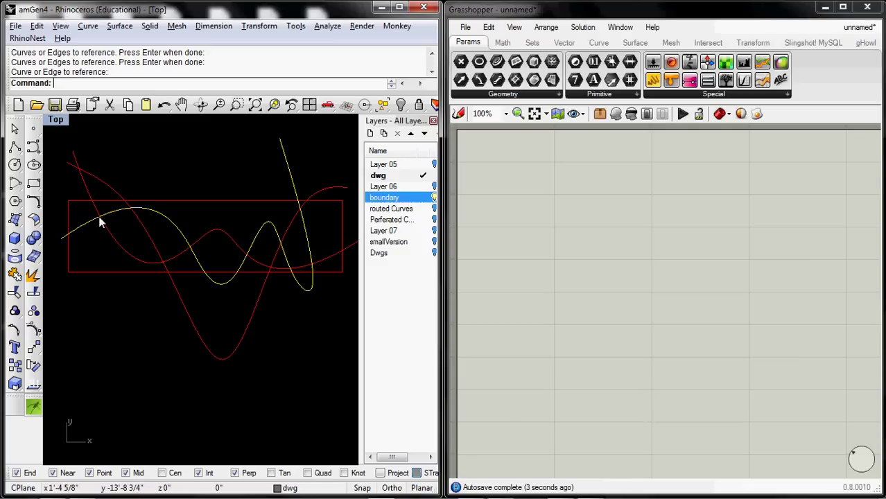
pyautogui.click(133, 216)
pyautogui.click(131, 239)
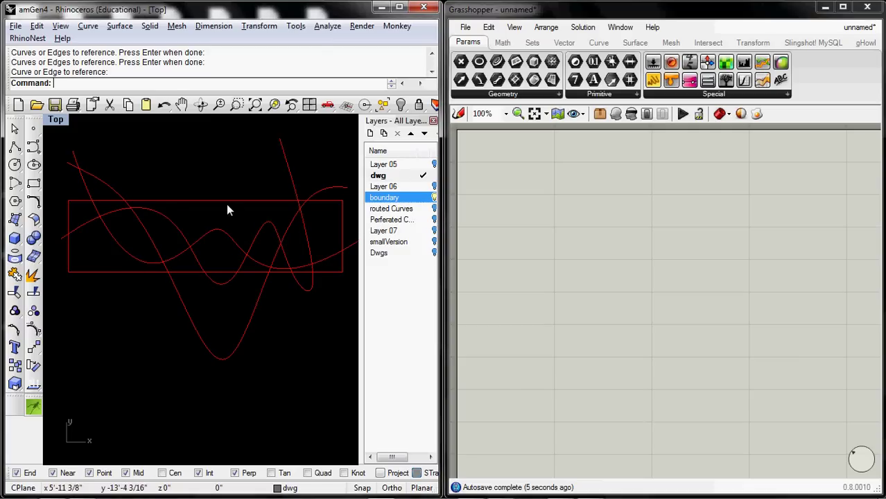
pyautogui.click(244, 201)
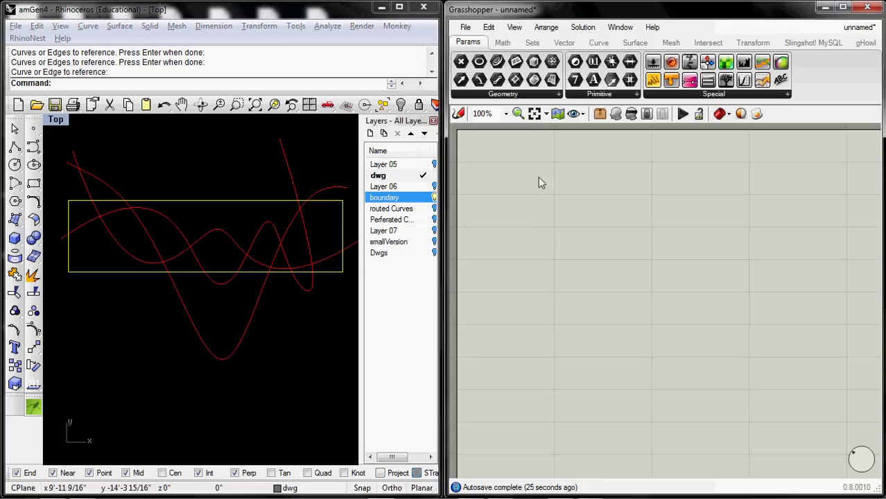
# - Place two Curve parameters and set the upper one to reference multiple wavy splines
pyautogui.click(236, 161)
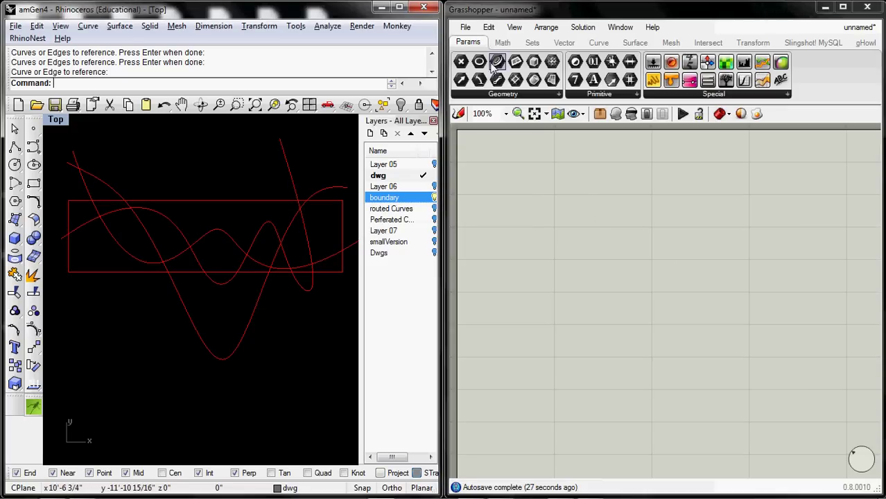
pyautogui.moveTo(497, 62); pyautogui.dragTo(555, 289)
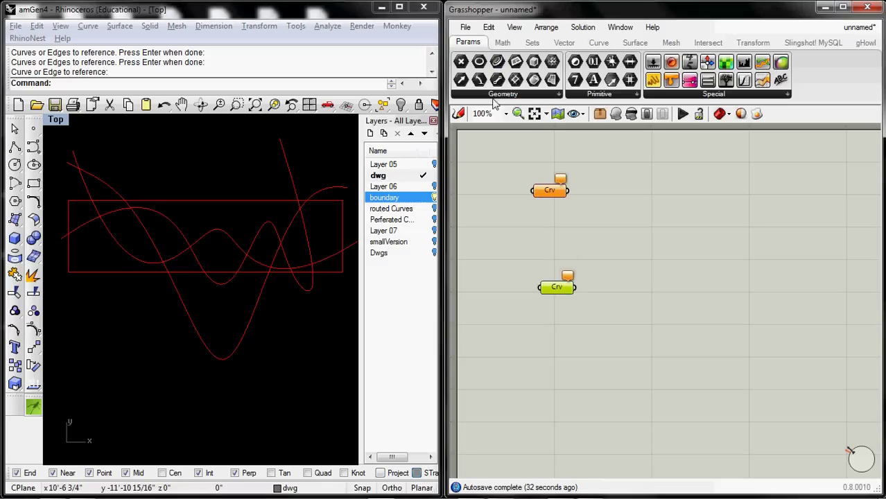
pyautogui.click(548, 192)
pyautogui.rightClick(548, 192)
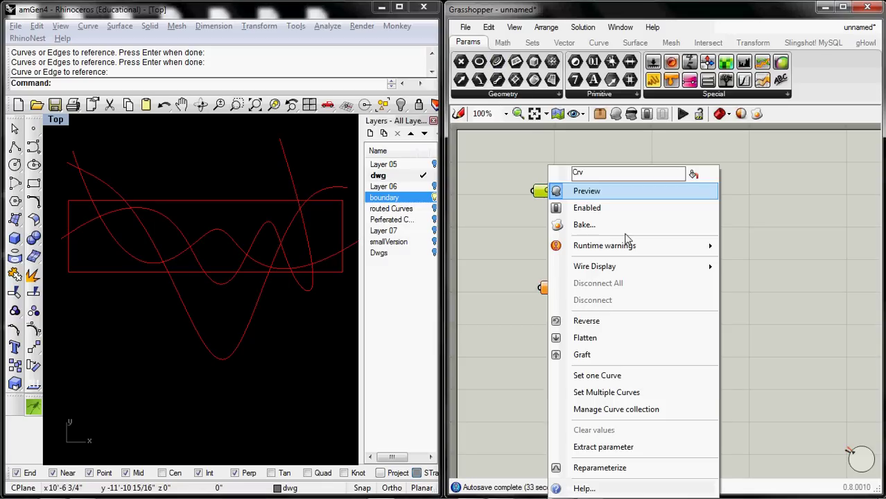
pyautogui.click(603, 392)
pyautogui.click(136, 233)
pyautogui.click(145, 229)
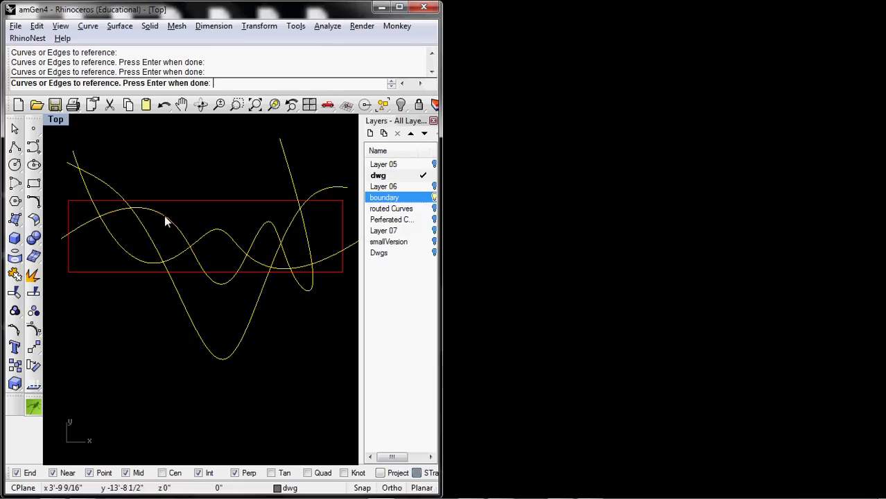
pyautogui.press('Return')
pyautogui.click(638, 308)
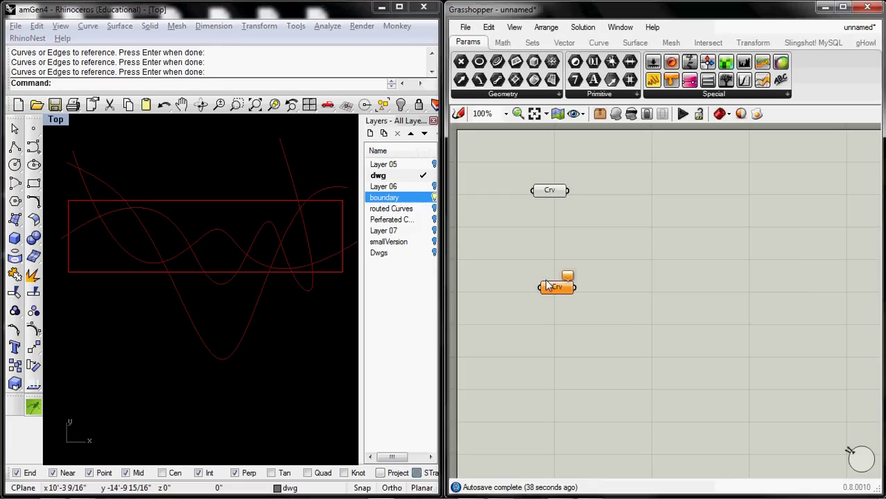
# - Set the lower Curve parameter to reference the single boundary rectangle, then tidy the layout
pyautogui.rightClick(556, 290)
pyautogui.click(602, 375)
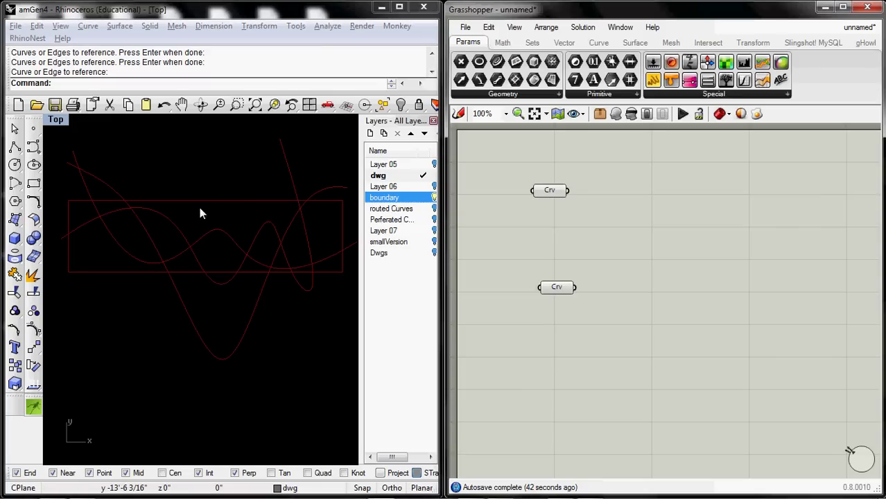
pyautogui.click(557, 287)
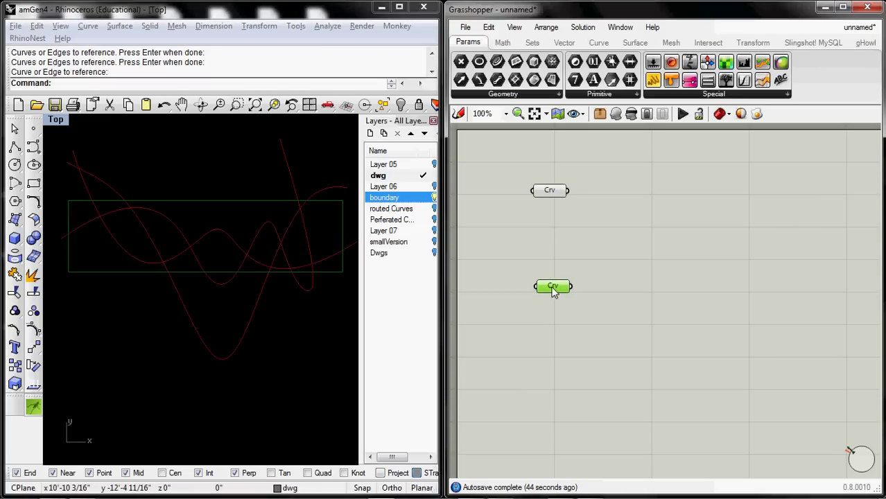
pyautogui.click(553, 195)
pyautogui.moveTo(555, 199); pyautogui.dragTo(555, 205)
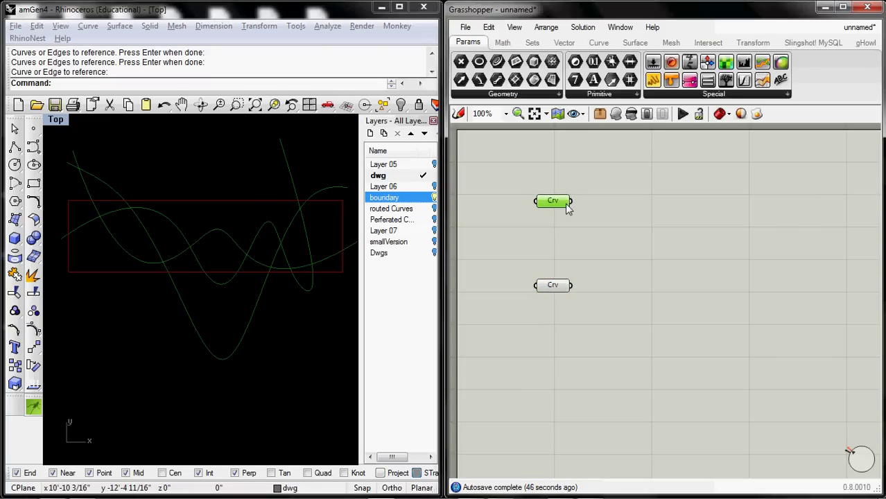
pyautogui.click(639, 273)
pyautogui.moveTo(645, 227); pyautogui.dragTo(640, 225, button='right')
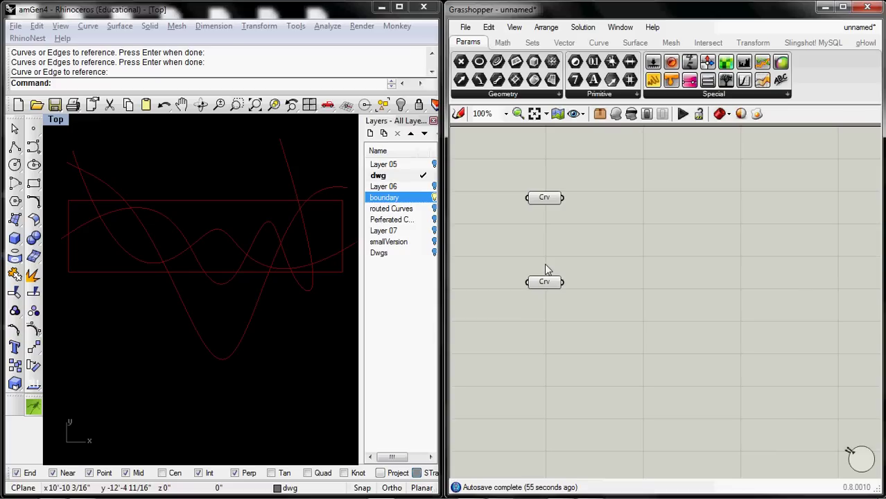
# - Add a Curve | Curve intersection with the splines wired to A and the rectangle to B
pyautogui.click(708, 43)
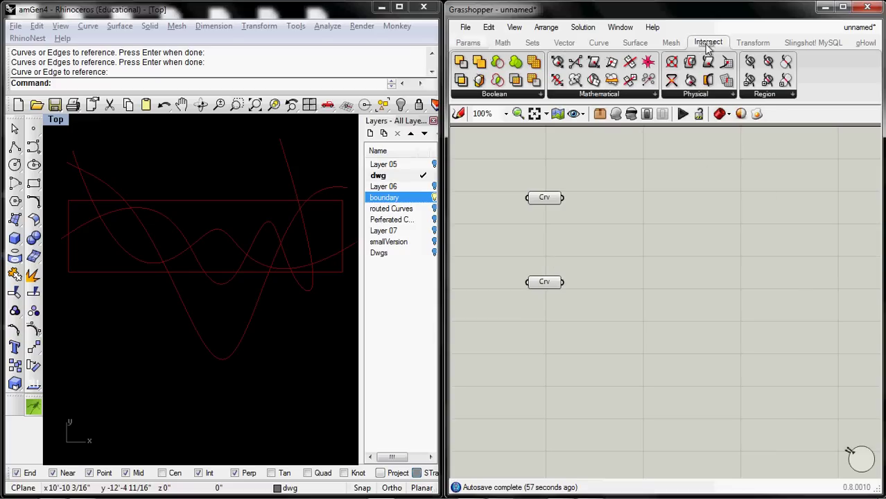
pyautogui.click(690, 94)
pyautogui.moveTo(694, 116); pyautogui.dragTo(649, 251)
pyautogui.click(696, 95)
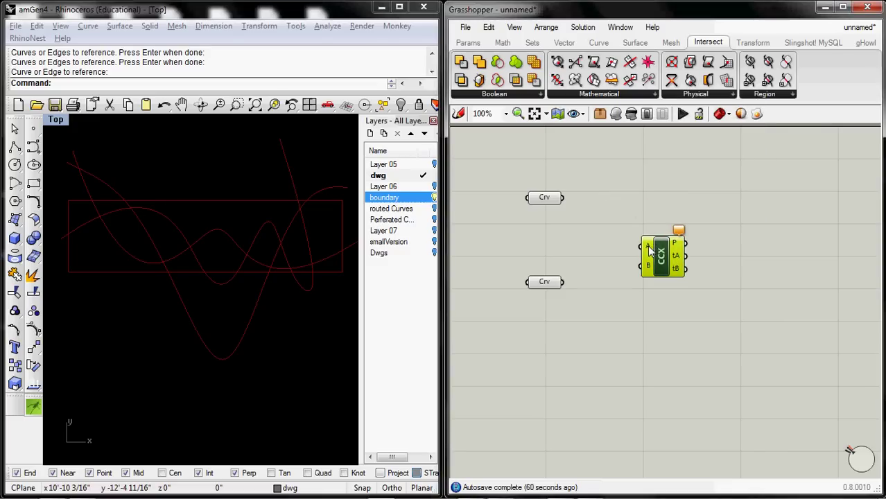
pyautogui.moveTo(563, 197); pyautogui.dragTo(642, 246)
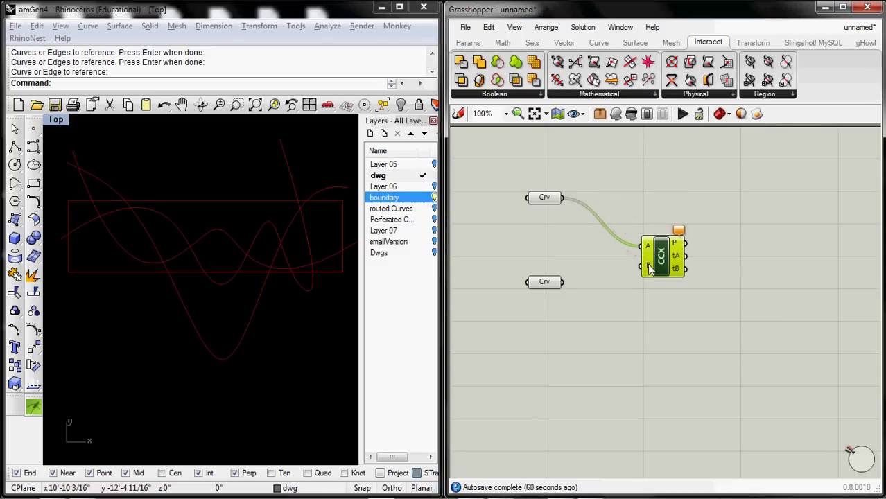
pyautogui.moveTo(563, 282); pyautogui.dragTo(639, 272)
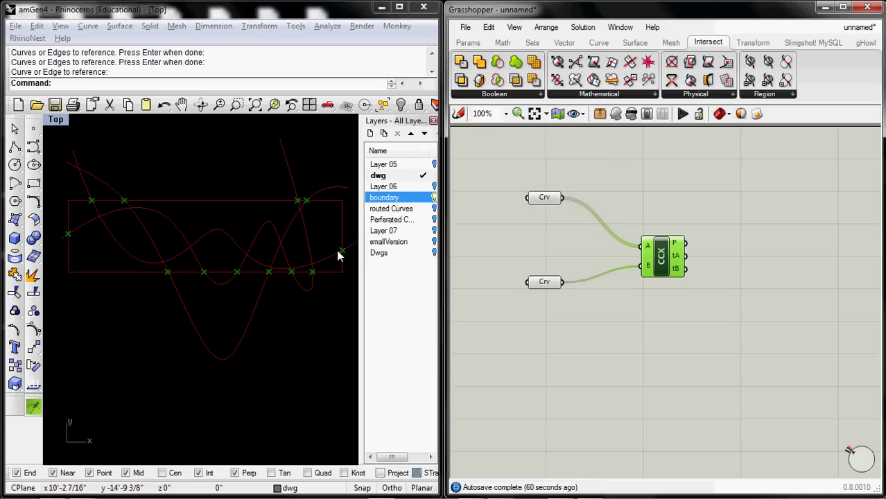
pyautogui.moveTo(658, 257); pyautogui.dragTo(679, 246)
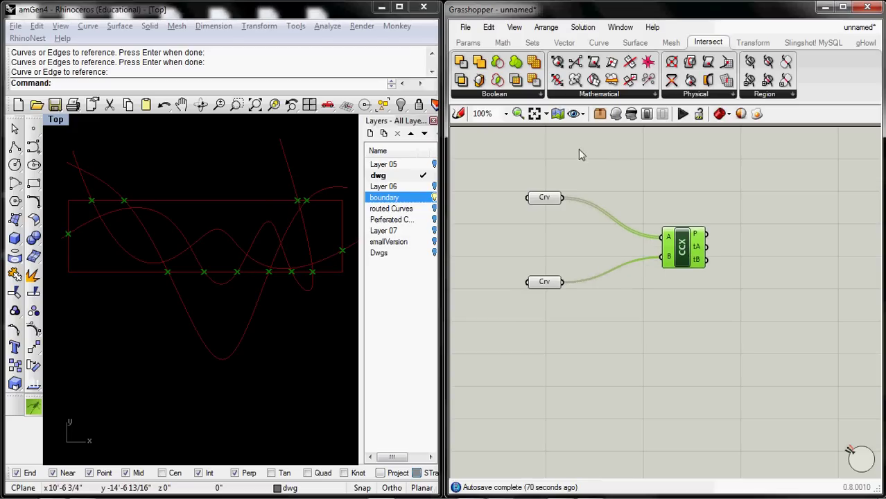
pyautogui.moveTo(550, 201); pyautogui.dragTo(545, 201)
# - Attach Panels to both curve parameters, listing three planar curves and one polyline curve
pyautogui.click(468, 43)
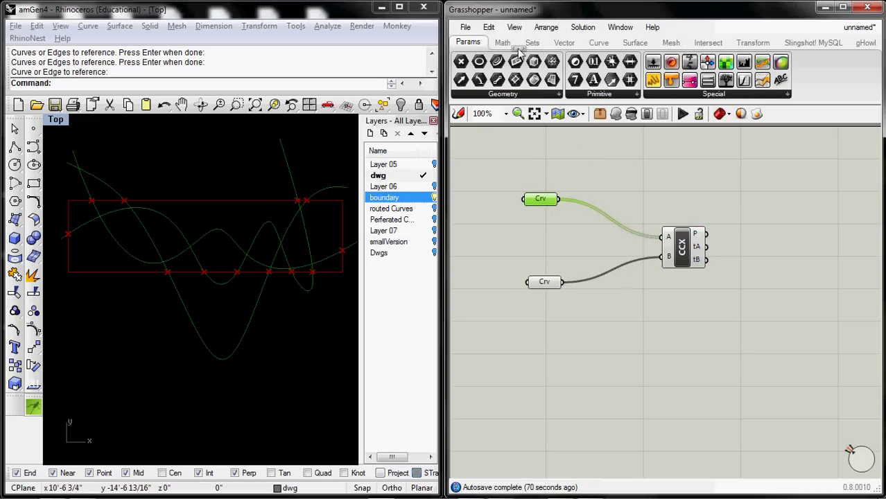
pyautogui.moveTo(661, 82); pyautogui.dragTo(682, 185)
pyautogui.moveTo(560, 198); pyautogui.dragTo(631, 184)
pyautogui.moveTo(705, 199); pyautogui.dragTo(662, 190)
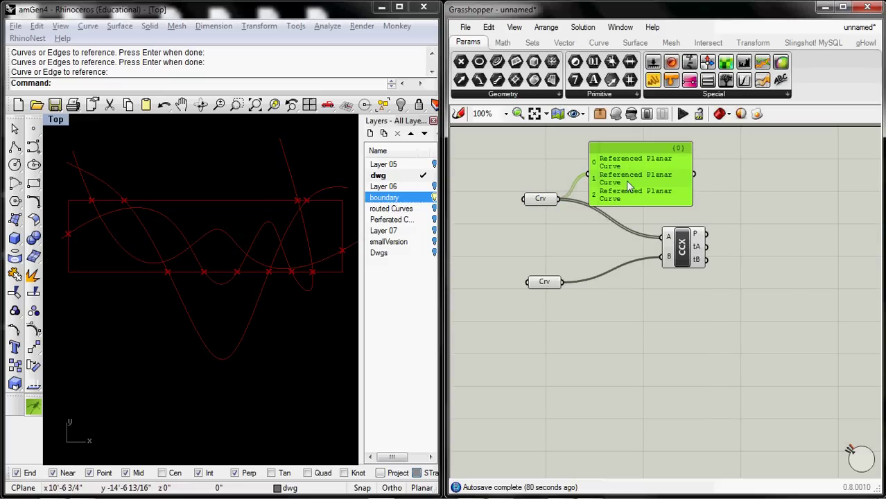
pyautogui.keyDown('alt'); pyautogui.moveTo(631, 183); pyautogui.dragTo(562, 282); pyautogui.keyUp('alt')
pyautogui.moveTo(668, 301); pyautogui.dragTo(669, 319)
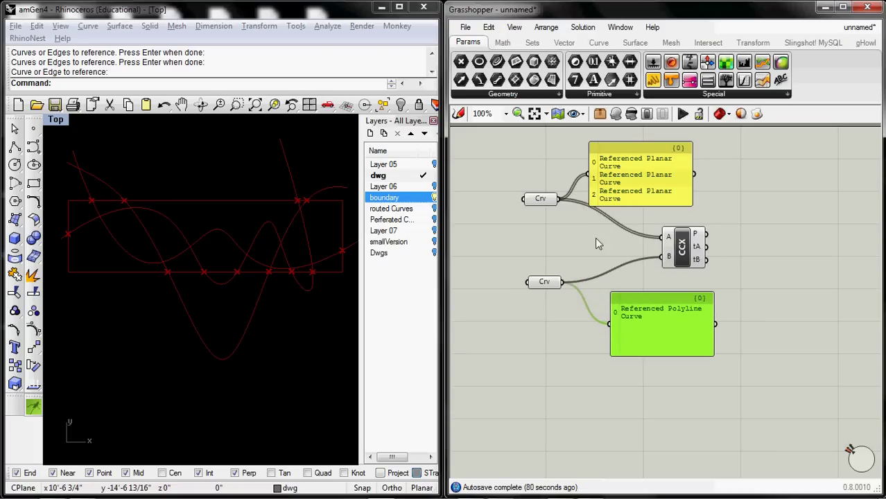
# - Move the Curve | Curve intersection component further right on the canvas
pyautogui.click(541, 283)
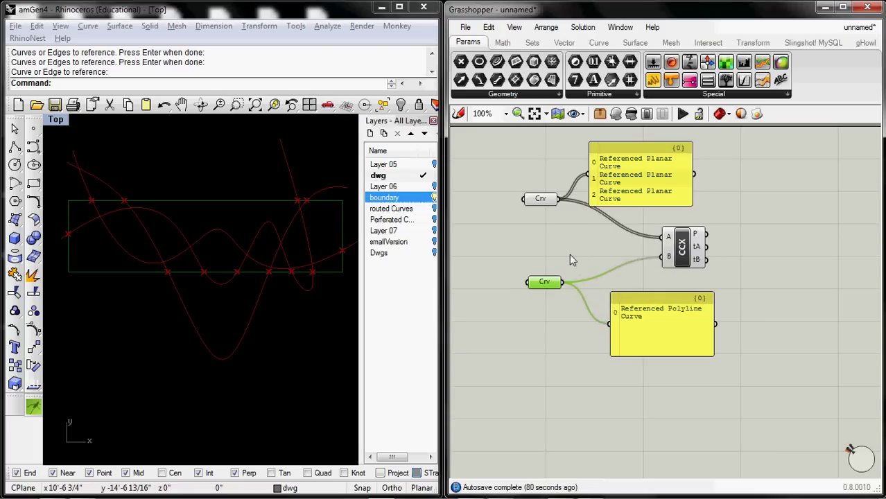
pyautogui.click(569, 254)
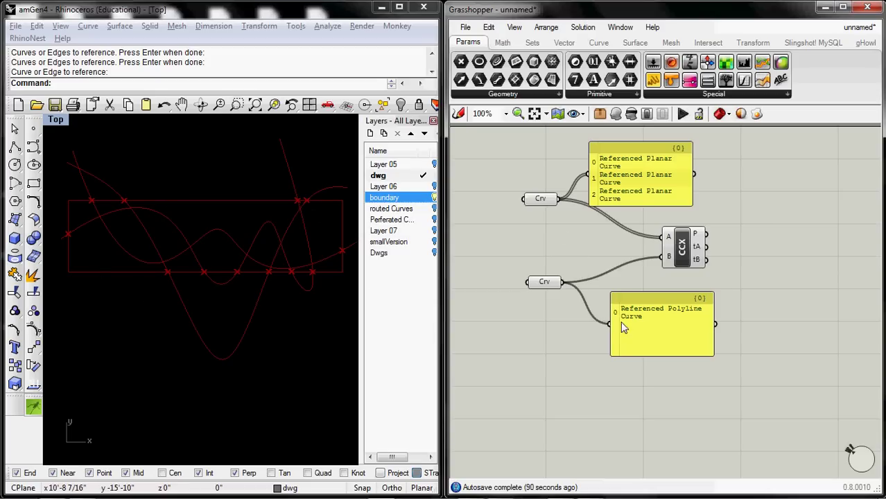
pyautogui.moveTo(742, 229); pyautogui.dragTo(734, 232, button='right')
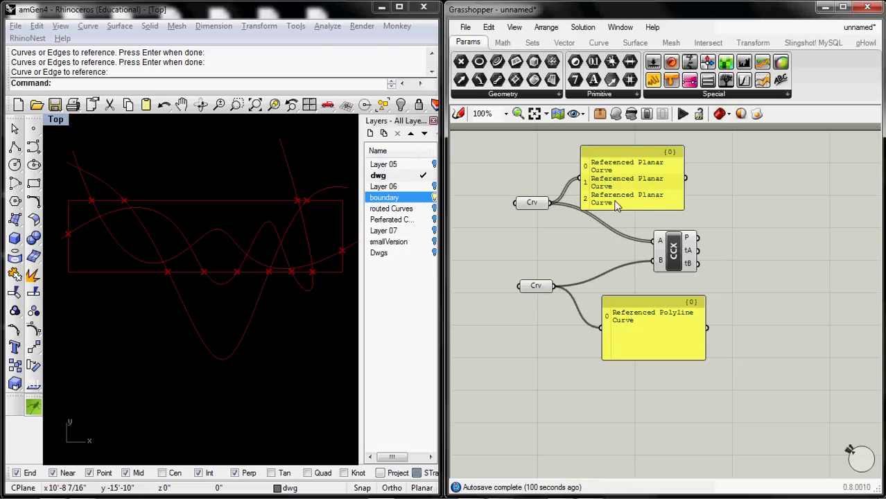
pyautogui.moveTo(675, 253); pyautogui.dragTo(753, 259)
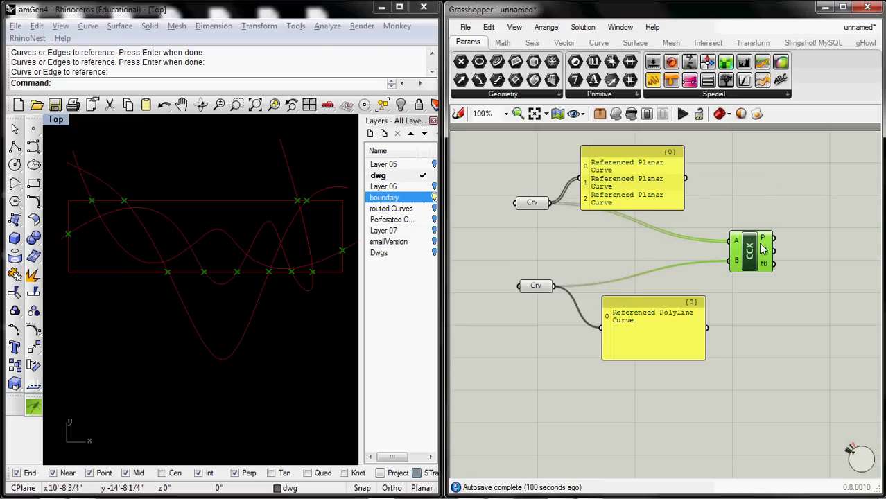
pyautogui.moveTo(763, 247); pyautogui.dragTo(766, 244)
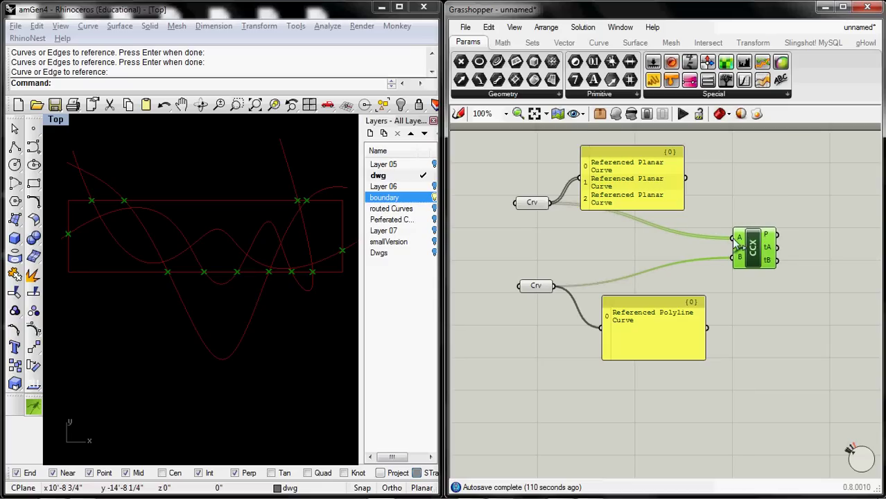
# - Add a Graft Tree component and feed the splines into its D input
pyautogui.click(513, 44)
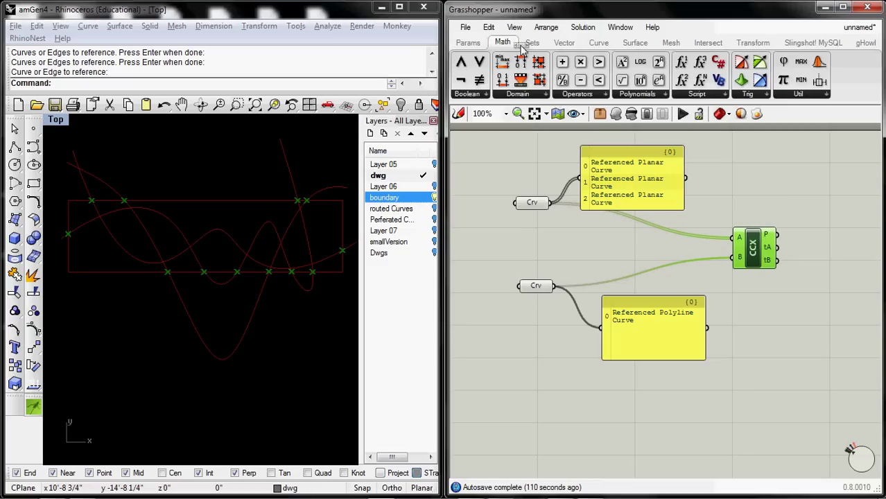
pyautogui.click(533, 43)
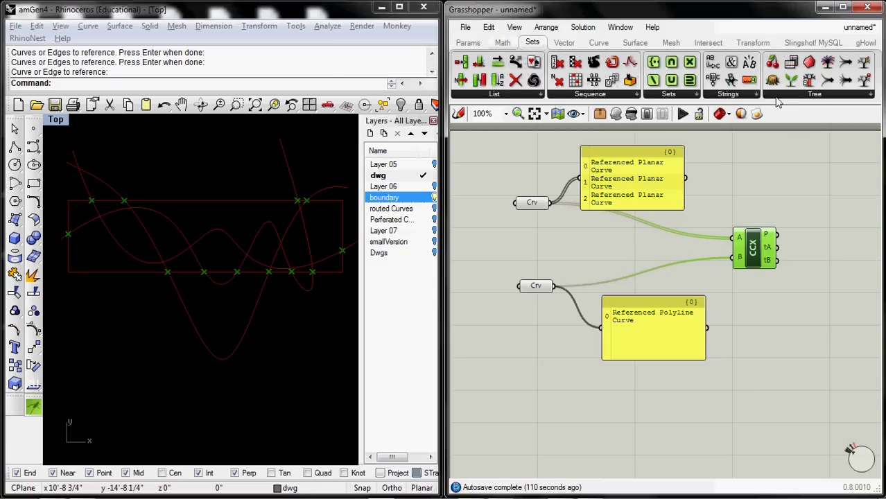
pyautogui.click(830, 94)
pyautogui.click(818, 134)
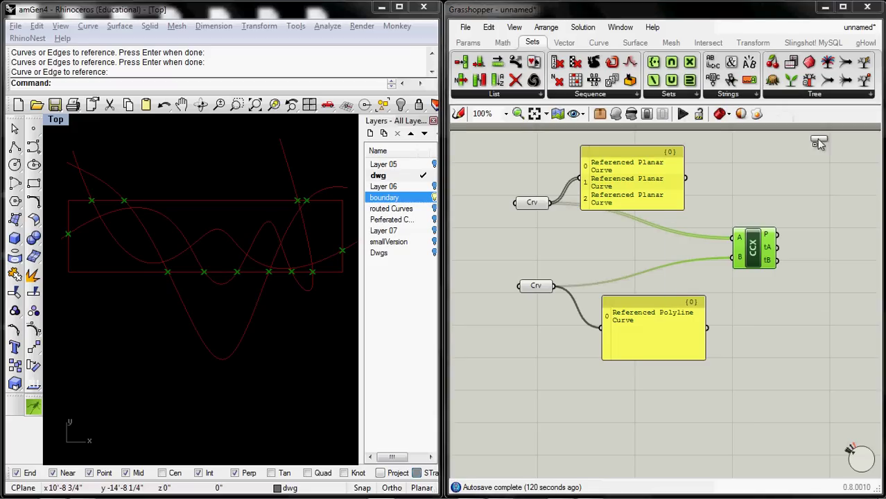
pyautogui.click(626, 241)
pyautogui.moveTo(608, 234); pyautogui.dragTo(548, 210)
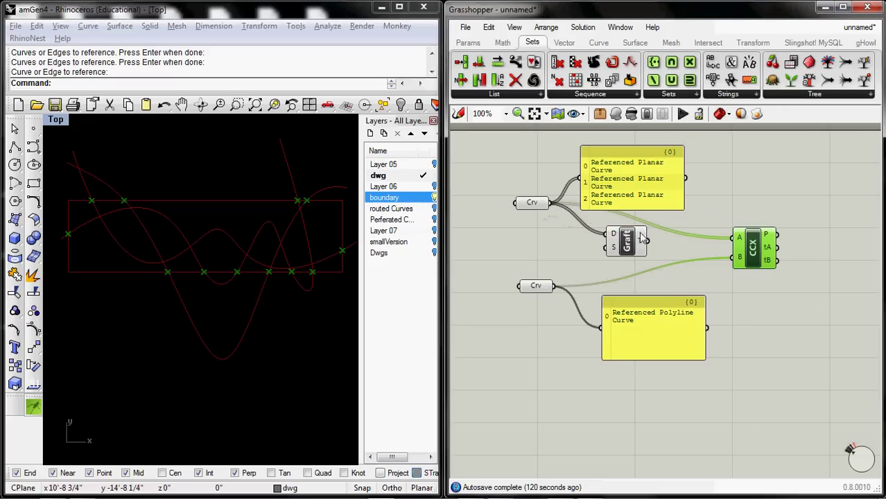
# - Inspect the grafted output in a panel and wire it into the intersection's A input
pyautogui.click(624, 192)
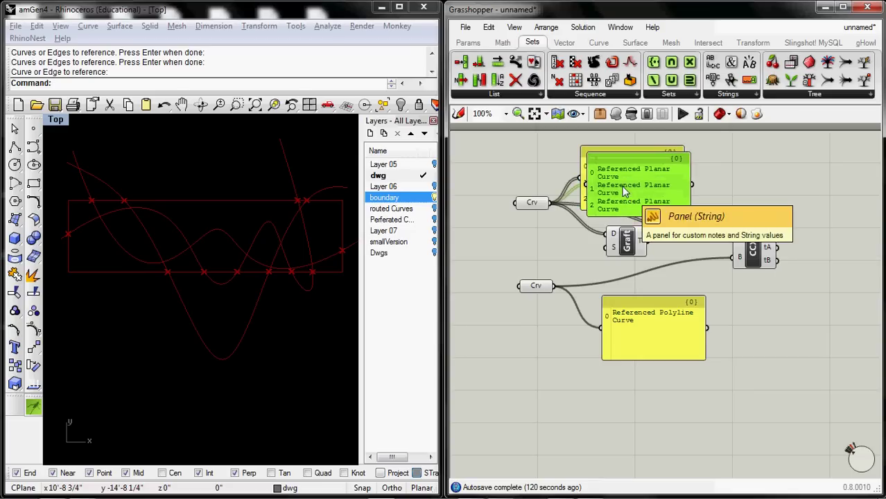
pyautogui.moveTo(625, 192); pyautogui.dragTo(776, 206)
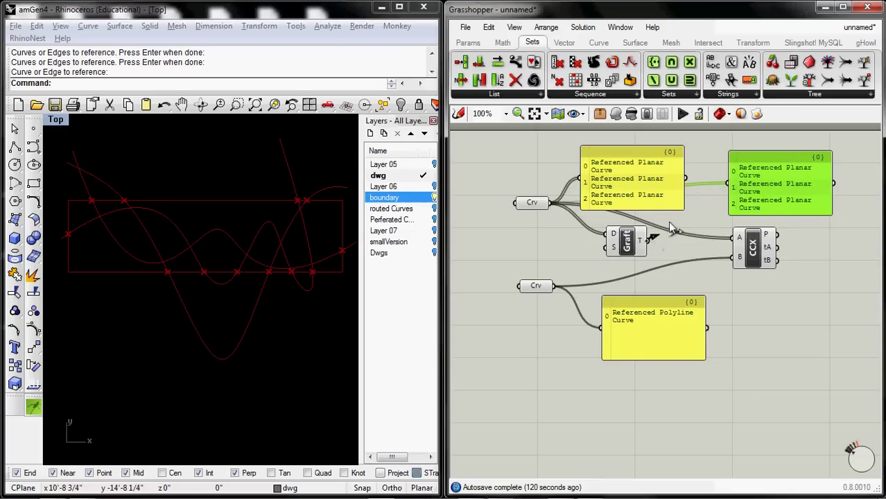
pyautogui.moveTo(647, 241); pyautogui.dragTo(728, 186)
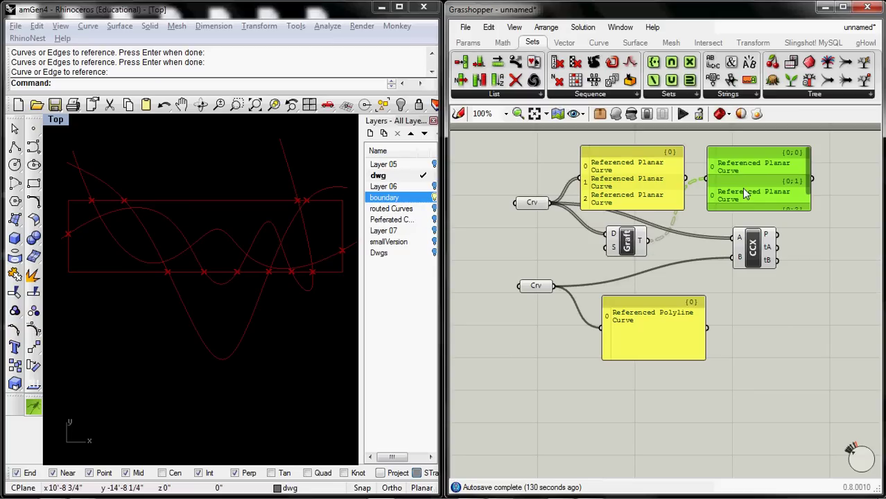
pyautogui.moveTo(743, 187); pyautogui.dragTo(751, 194)
pyautogui.moveTo(819, 170)
pyautogui.mouseDown()
pyautogui.moveTo(824, 198)
pyautogui.moveTo(814, 175)
pyautogui.mouseUp()
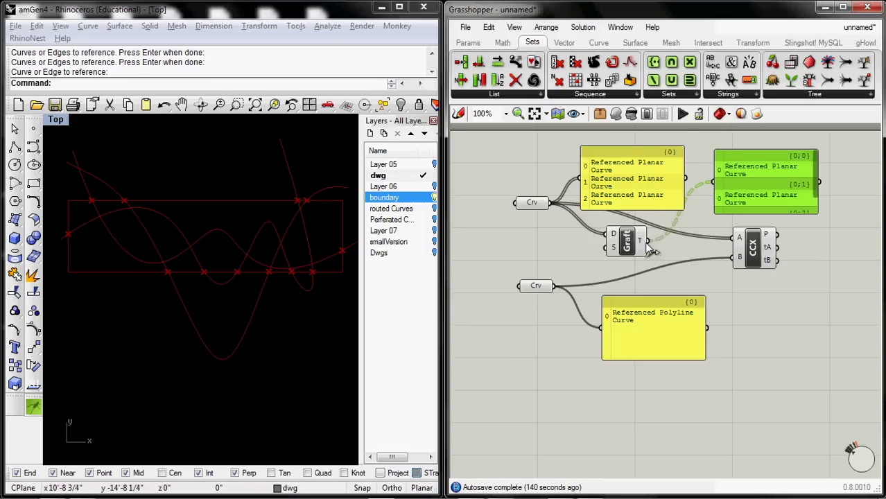
pyautogui.moveTo(648, 240); pyautogui.dragTo(734, 239)
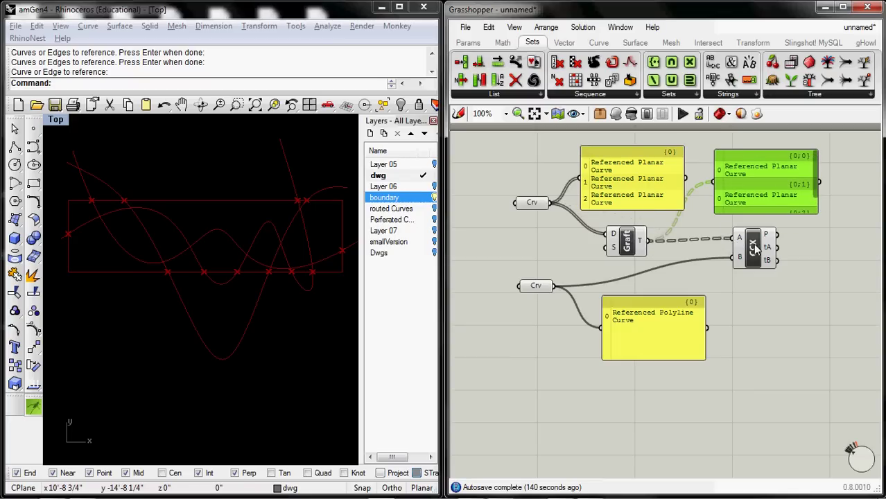
pyautogui.click(754, 248)
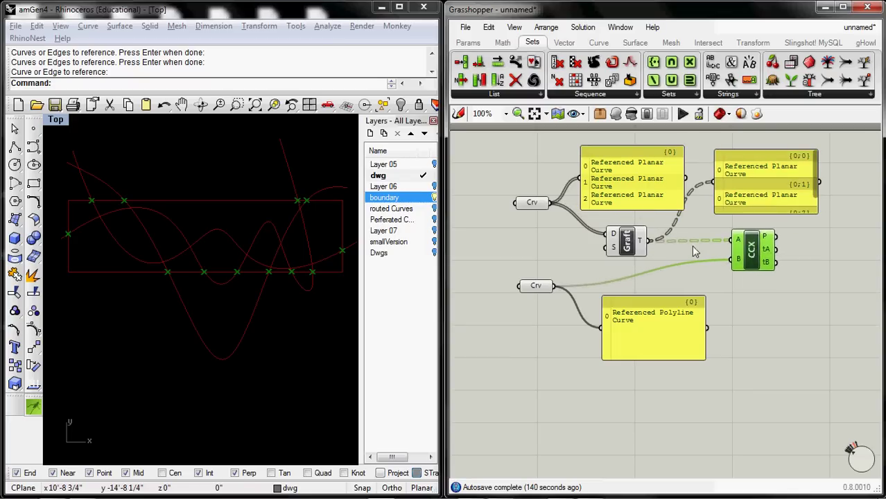
# - Delete the three inspection panels and recentre the components on the canvas
pyautogui.moveTo(637, 246); pyautogui.dragTo(665, 211)
pyautogui.click(678, 207)
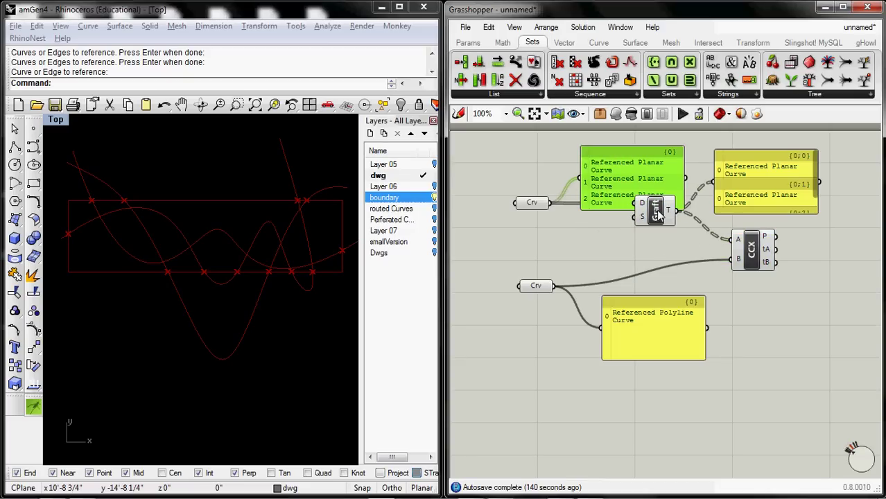
pyautogui.click(652, 330)
pyautogui.press('Delete')
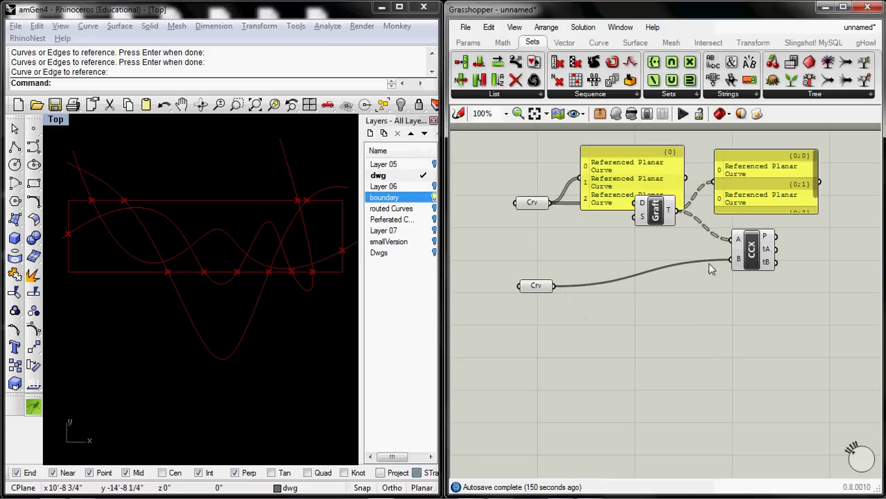
pyautogui.click(755, 178)
pyautogui.press('Delete')
pyautogui.click(626, 181)
pyautogui.press('Delete')
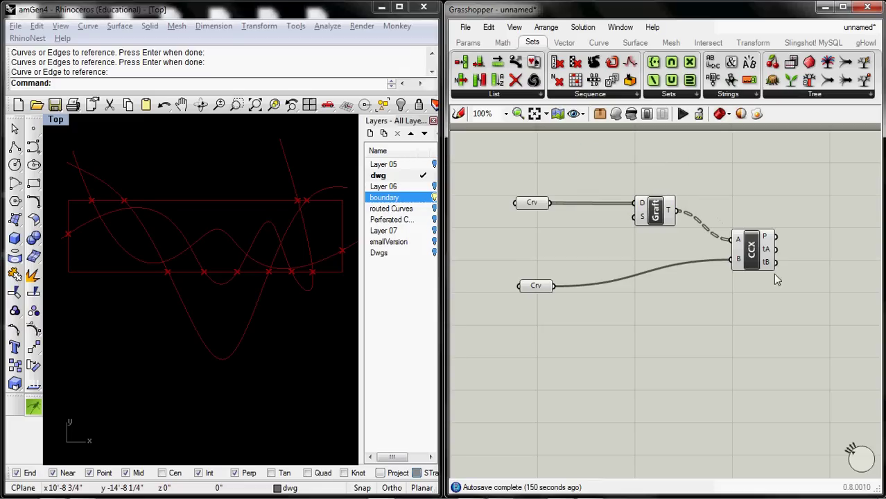
pyautogui.moveTo(775, 277); pyautogui.dragTo(704, 304, button='right')
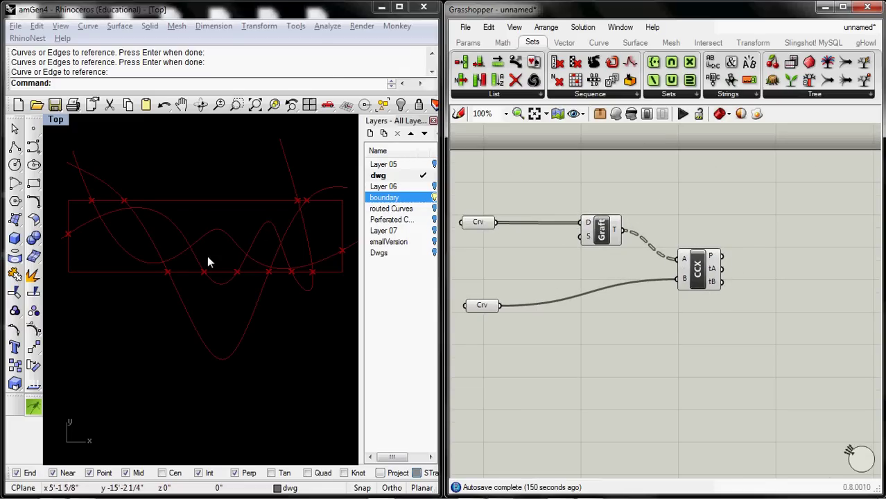
# - Add a Shatter component and wire the grafted splines into its C input
pyautogui.click(598, 43)
pyautogui.click(561, 97)
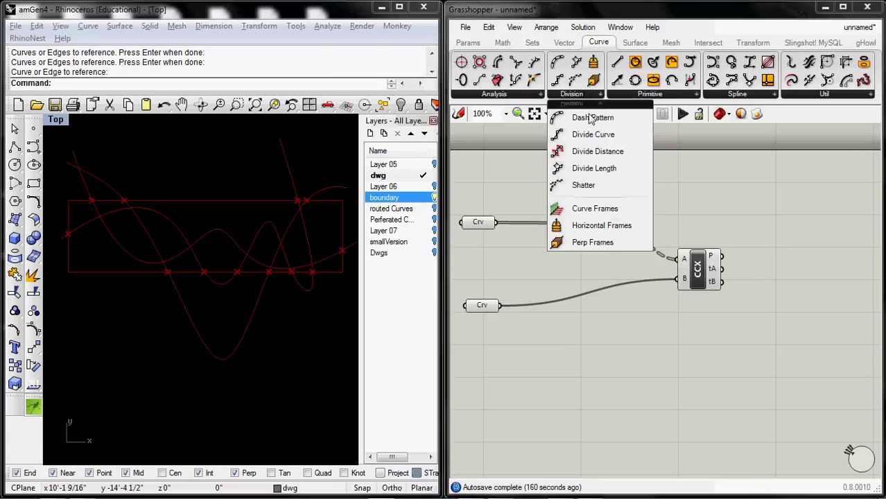
pyautogui.moveTo(588, 185); pyautogui.dragTo(797, 251)
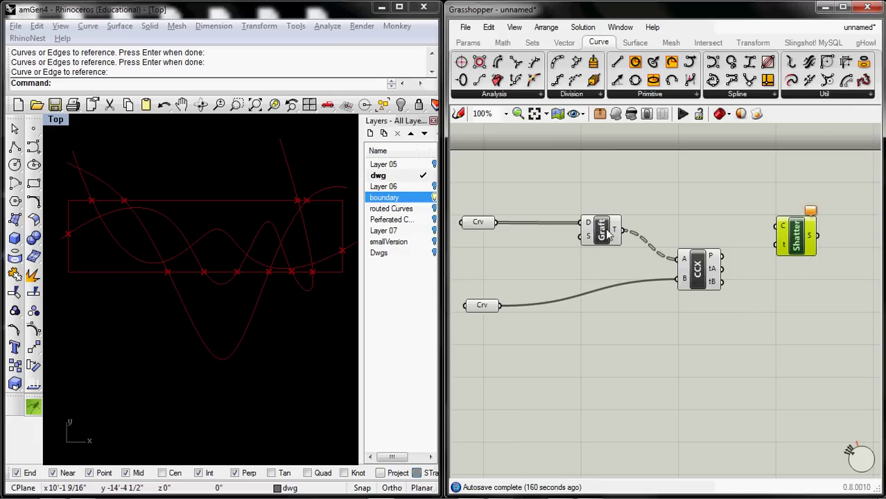
pyautogui.moveTo(622, 236); pyautogui.dragTo(783, 248)
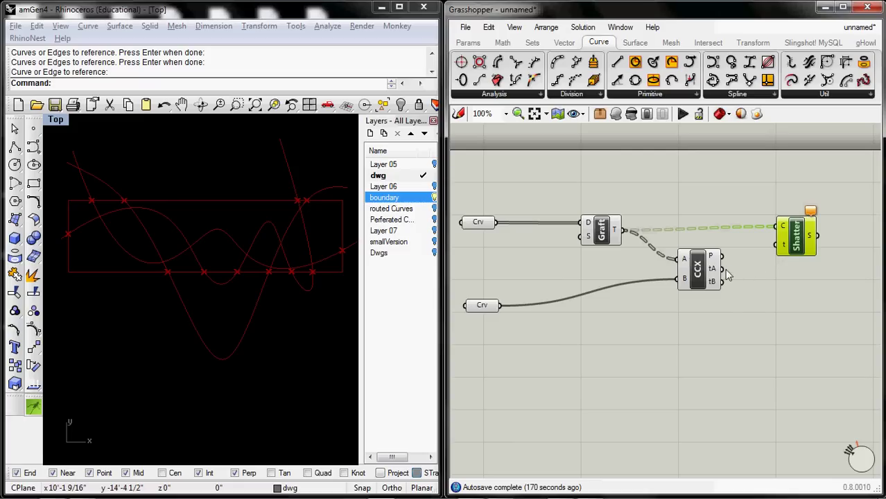
# - Wire the intersection's tA parameters into Shatter's t input and preview the shattered pieces
pyautogui.moveTo(711, 271)
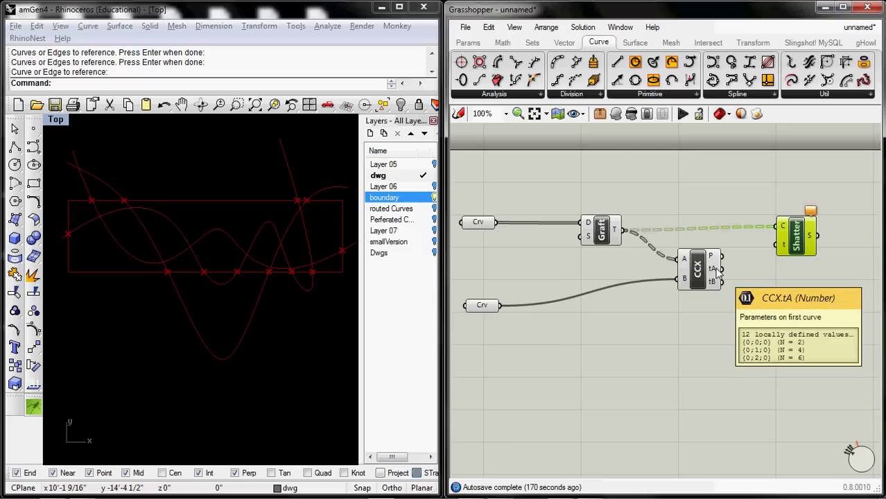
pyautogui.moveTo(717, 288)
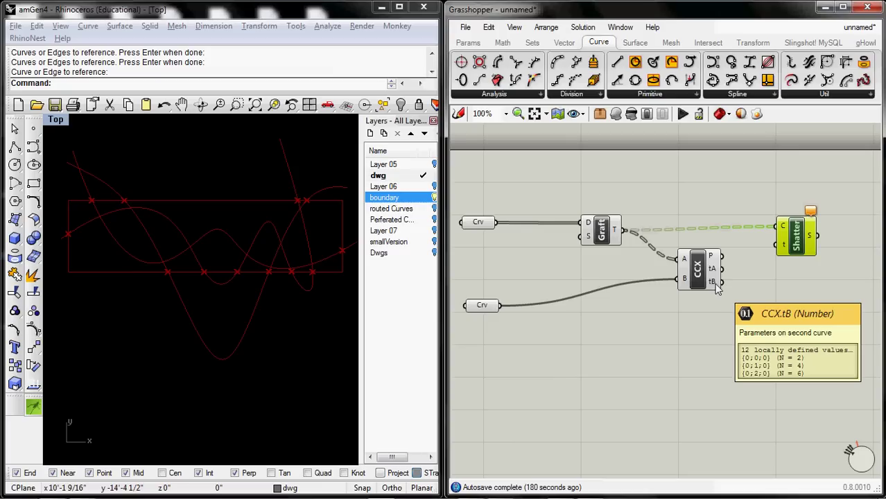
pyautogui.click(488, 306)
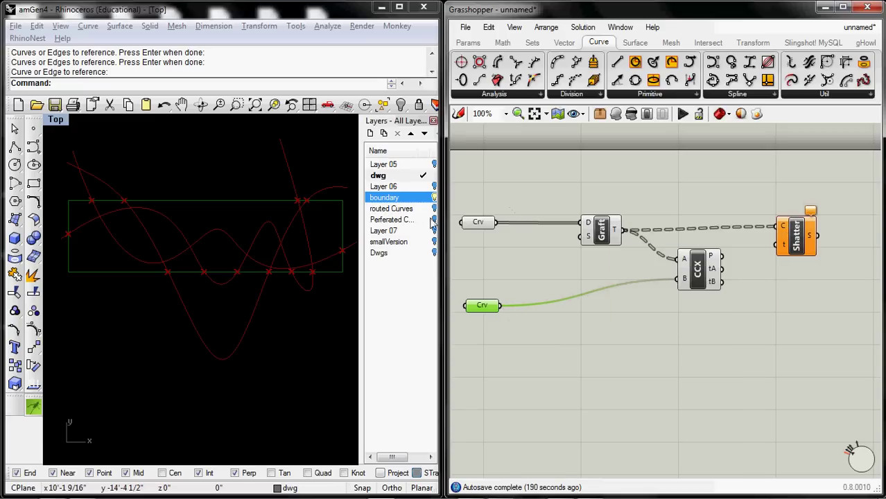
pyautogui.click(479, 223)
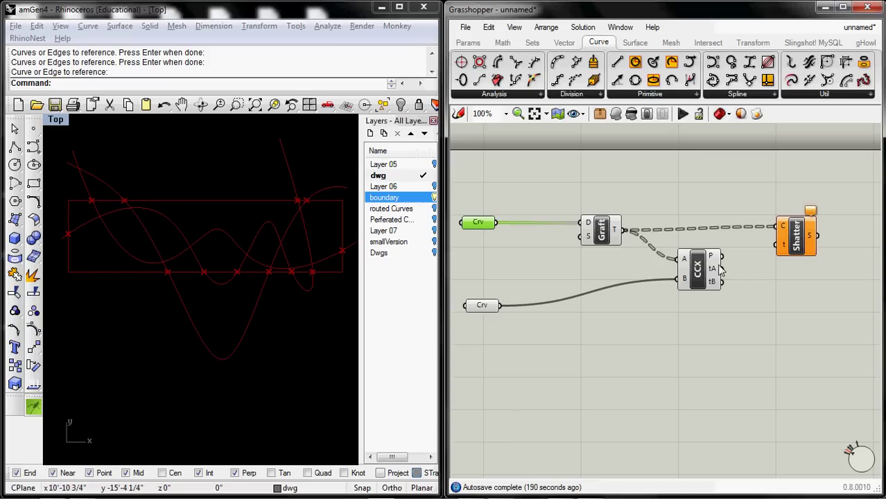
pyautogui.moveTo(720, 269); pyautogui.dragTo(799, 248)
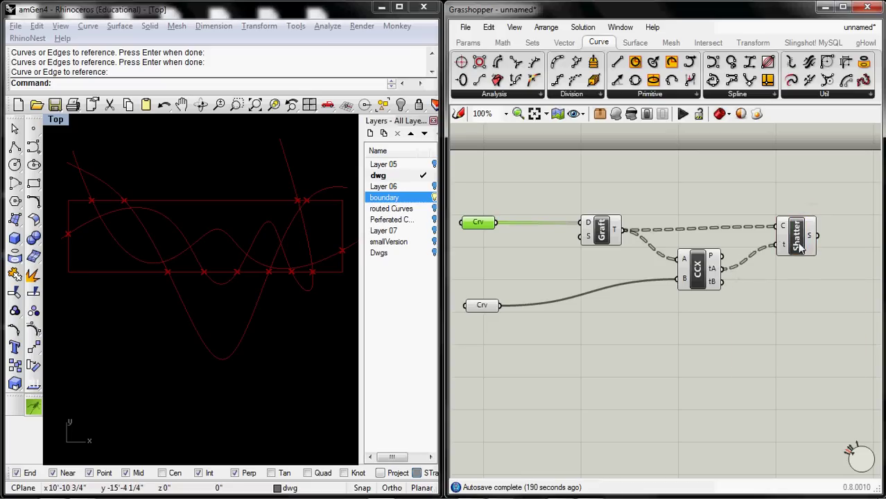
pyautogui.click(798, 248)
pyautogui.moveTo(799, 288); pyautogui.dragTo(702, 245, button='right')
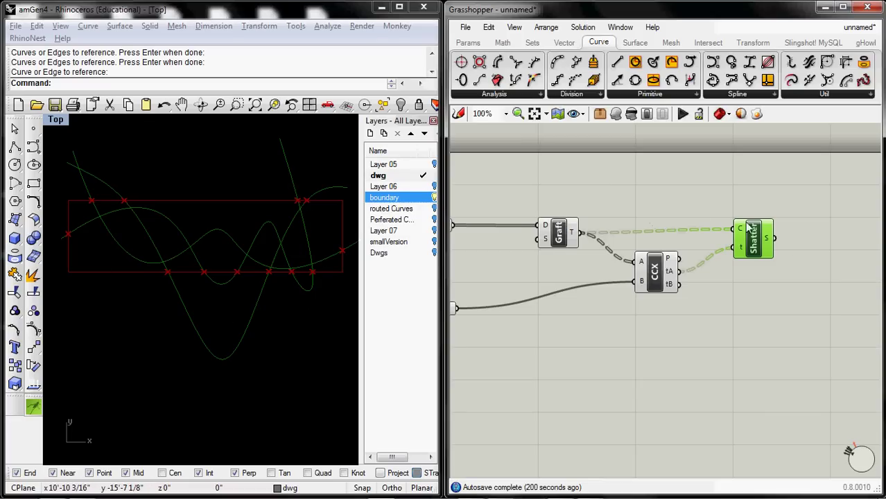
# - Add a Containment (Point in Curve) component from Curve > Analysis to the canvas
pyautogui.moveTo(747, 226); pyautogui.dragTo(635, 222, button='right')
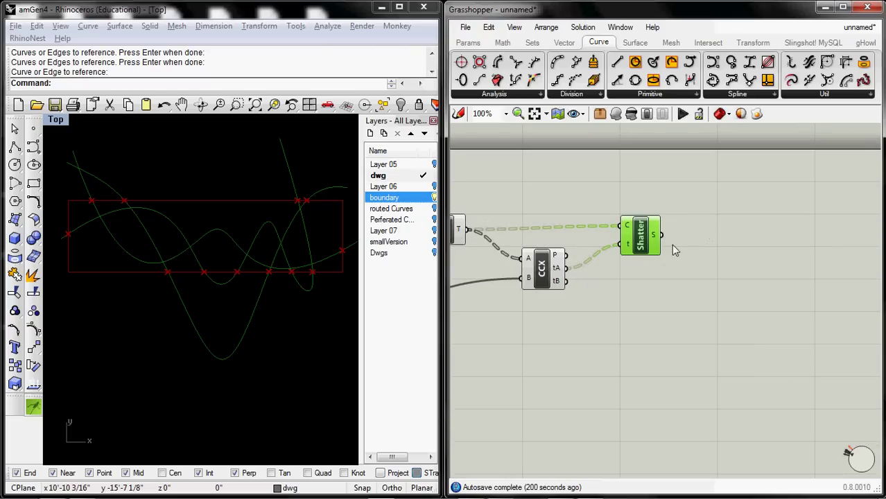
pyautogui.click(672, 243)
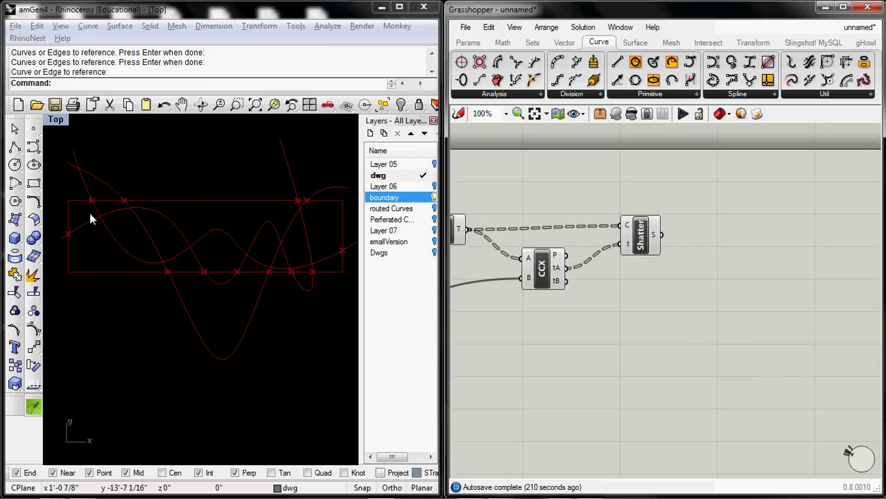
pyautogui.click(237, 201)
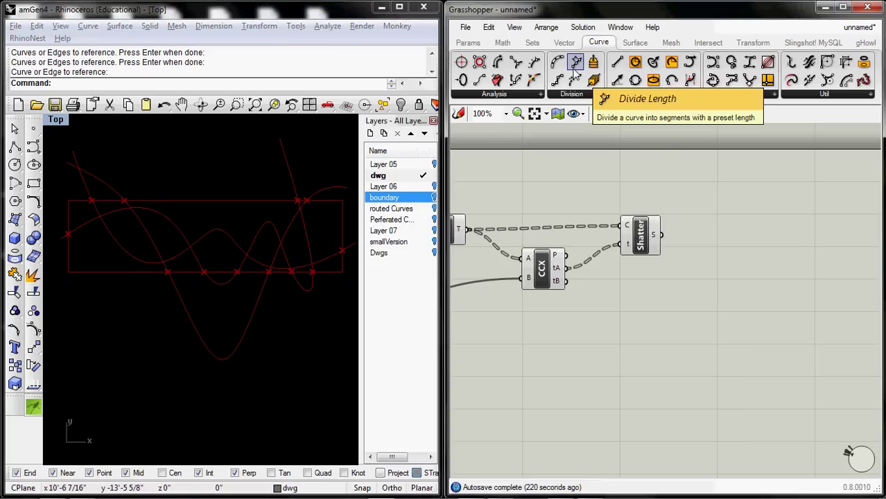
pyautogui.click(499, 97)
pyautogui.click(496, 208)
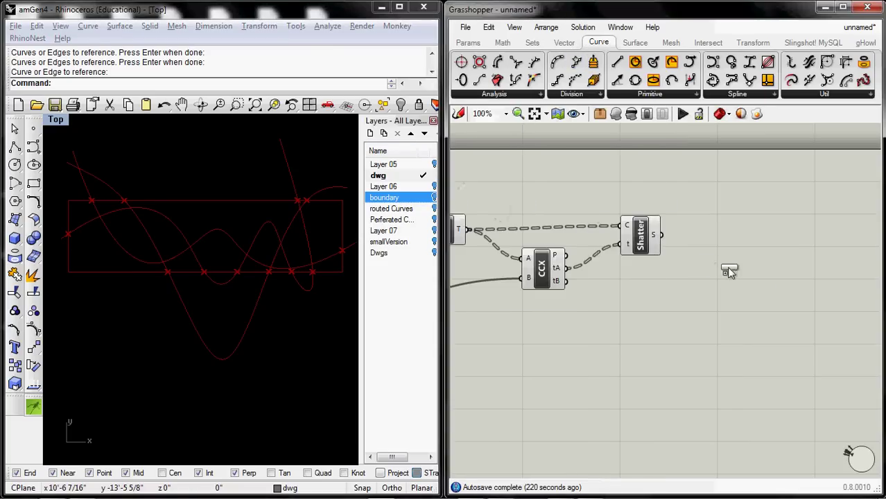
pyautogui.click(756, 295)
pyautogui.moveTo(755, 294); pyautogui.dragTo(794, 298)
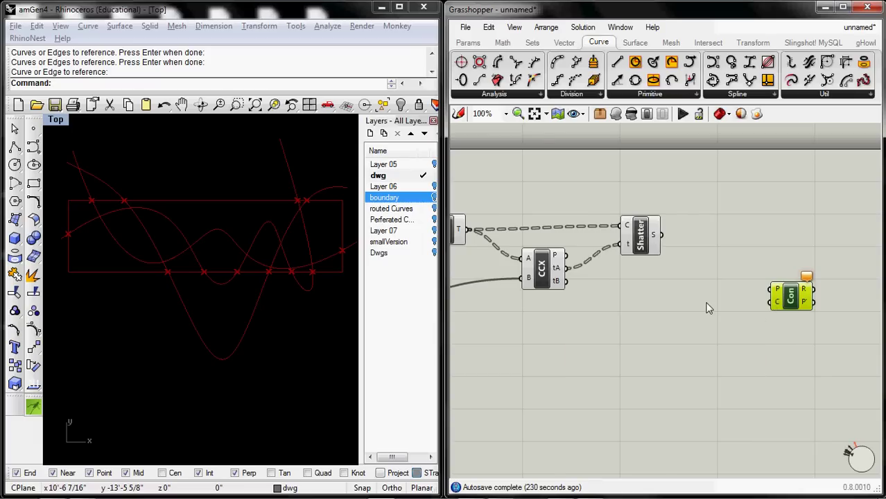
pyautogui.moveTo(706, 306); pyautogui.dragTo(773, 303, button='right')
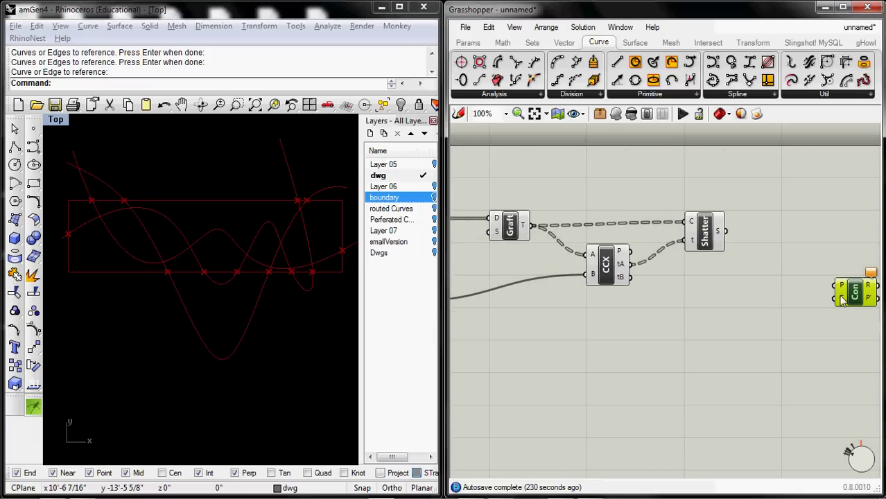
# - Wire the boundary rectangle parameter into Containment's C input and select Shatter
pyautogui.moveTo(836, 298); pyautogui.dragTo(721, 312)
pyautogui.scroll(-2, 743, 312)
pyautogui.moveTo(494, 306); pyautogui.dragTo(818, 299)
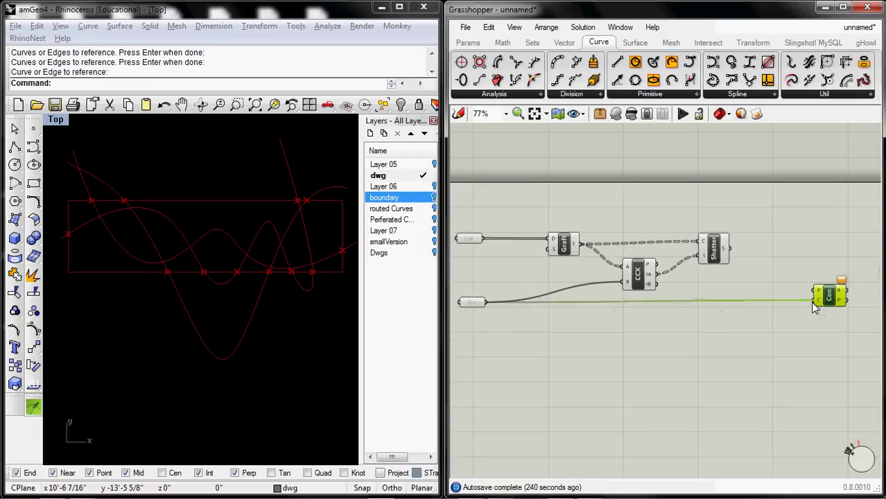
pyautogui.scroll(2, 827, 291)
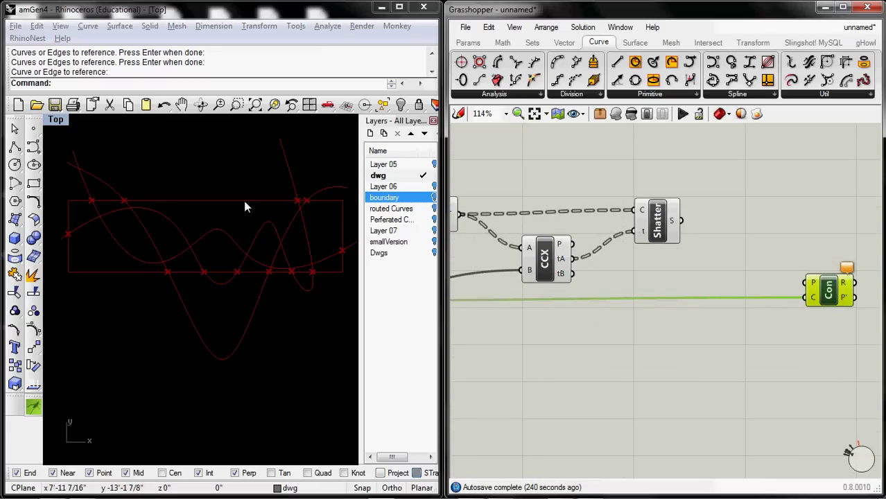
pyautogui.moveTo(816, 279); pyautogui.dragTo(799, 279, button='right')
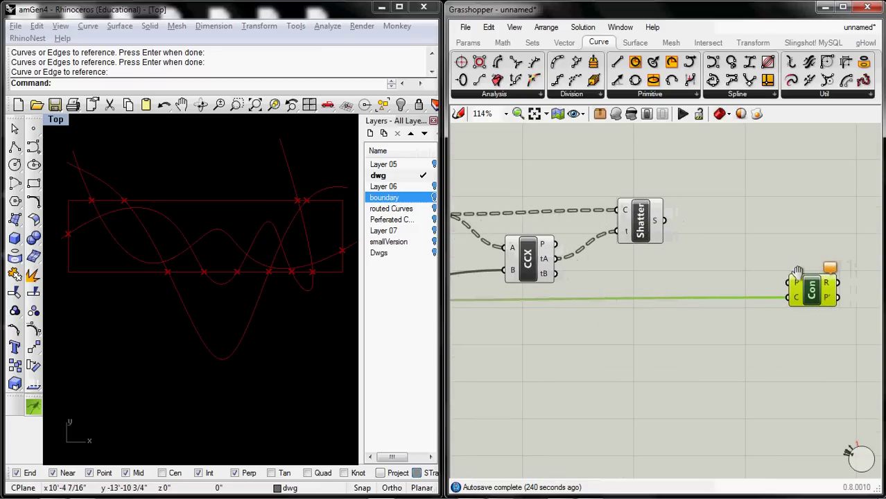
pyautogui.moveTo(718, 240); pyautogui.dragTo(668, 242, button='right')
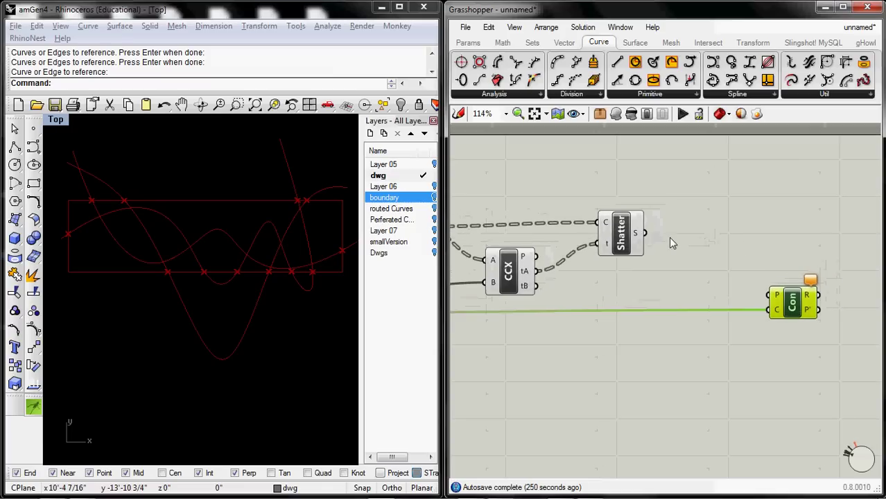
pyautogui.click(595, 254)
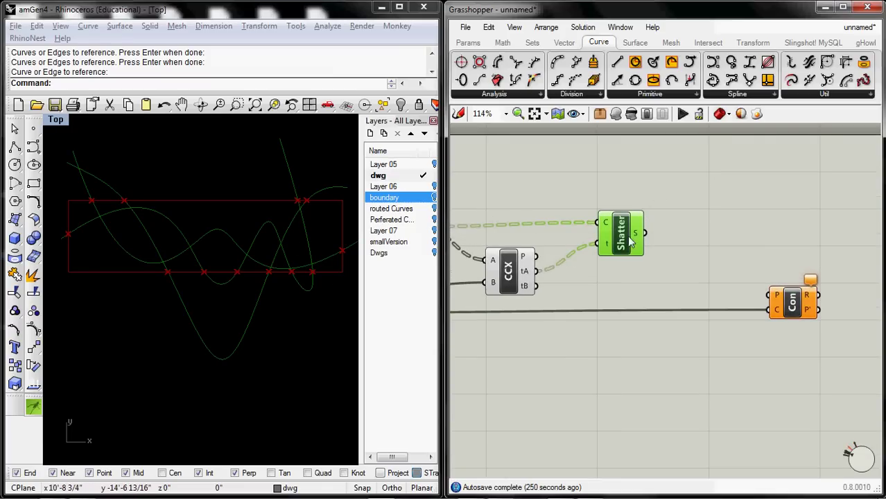
# - Add Evaluate Length and feed Shatter's segments into its curve input
pyautogui.click(495, 94)
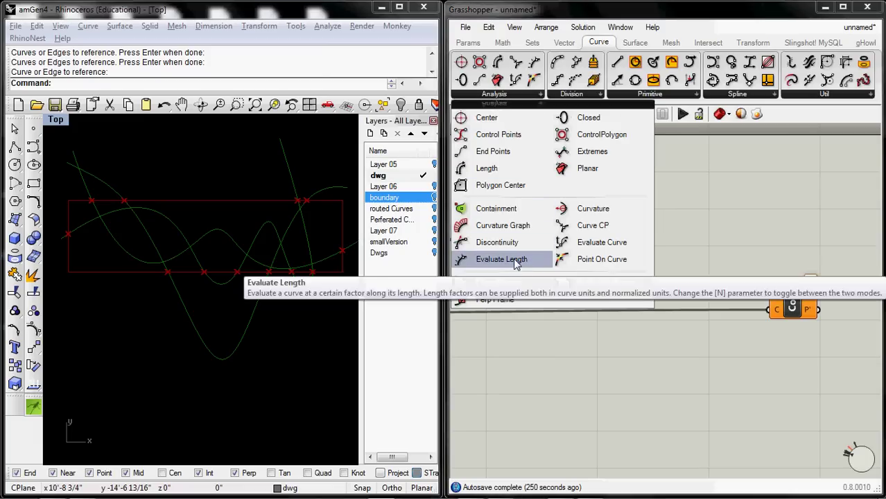
pyautogui.moveTo(514, 259); pyautogui.dragTo(771, 225)
pyautogui.moveTo(645, 233); pyautogui.dragTo(732, 270)
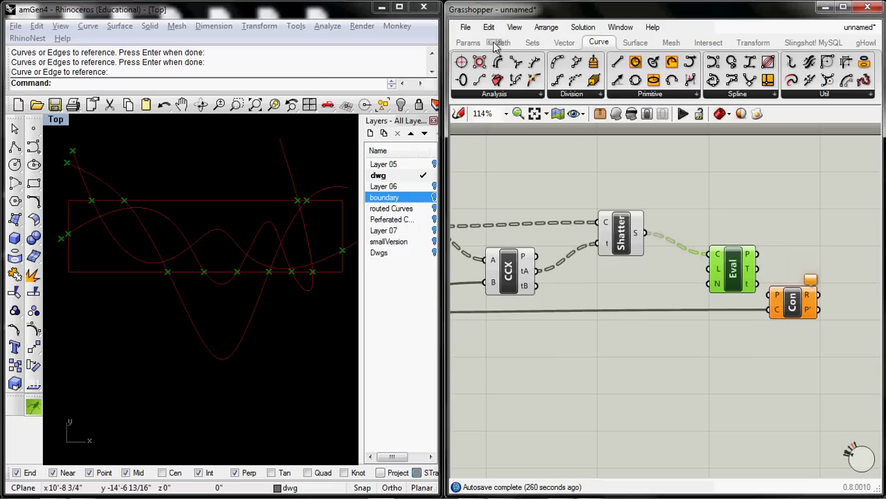
# - Add a Number parameter with a set value and wire it into Evaluate Length's L input
pyautogui.click(469, 42)
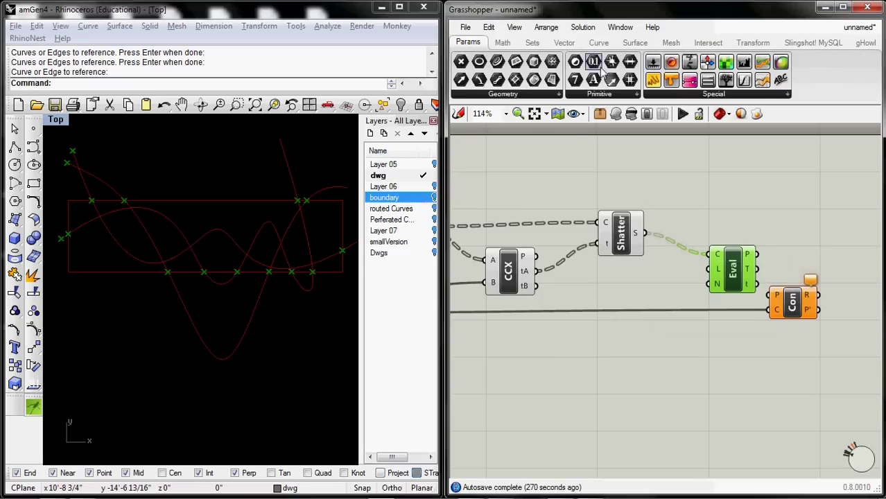
pyautogui.moveTo(592, 63); pyautogui.dragTo(621, 289)
pyautogui.rightClick(621, 289)
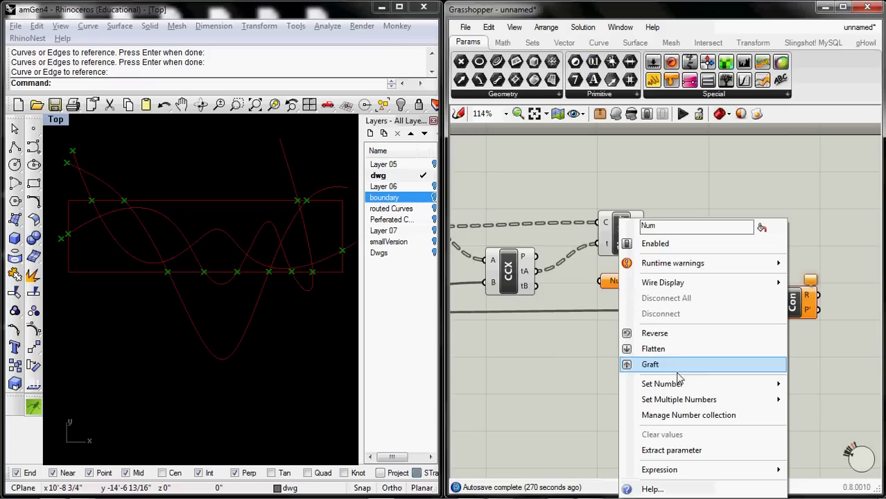
pyautogui.moveTo(624, 383)
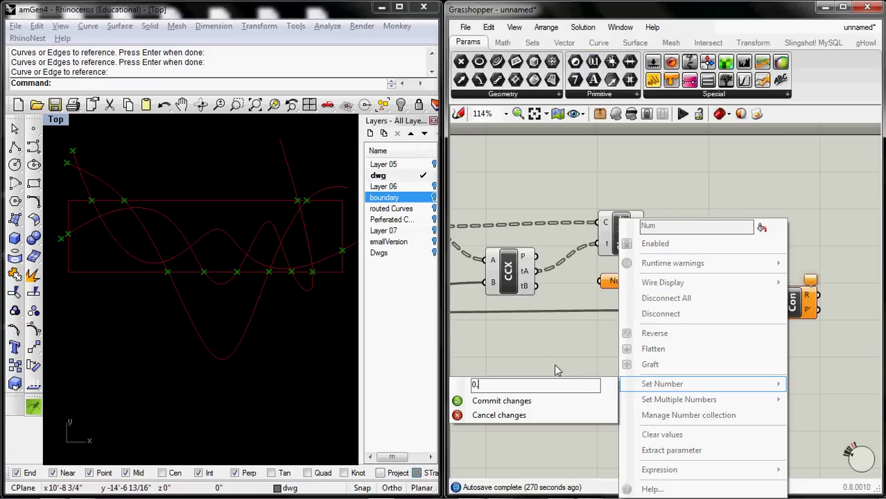
pyautogui.click(502, 400)
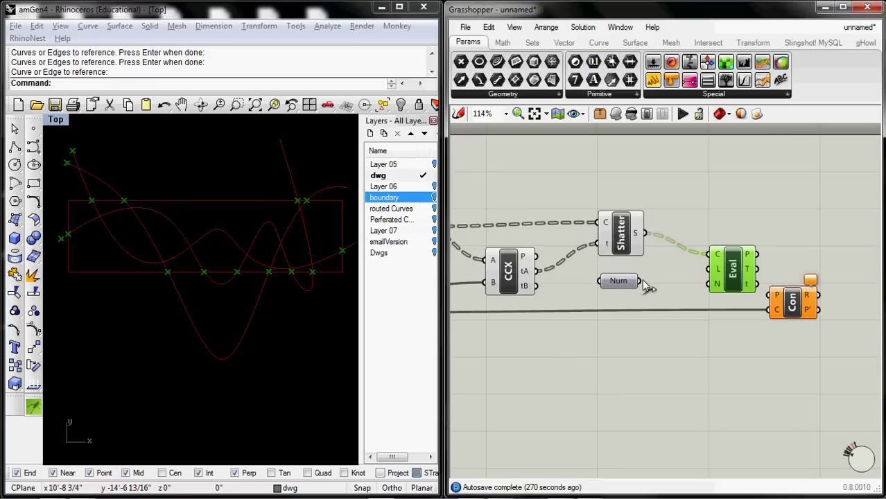
pyautogui.moveTo(639, 281); pyautogui.dragTo(727, 276)
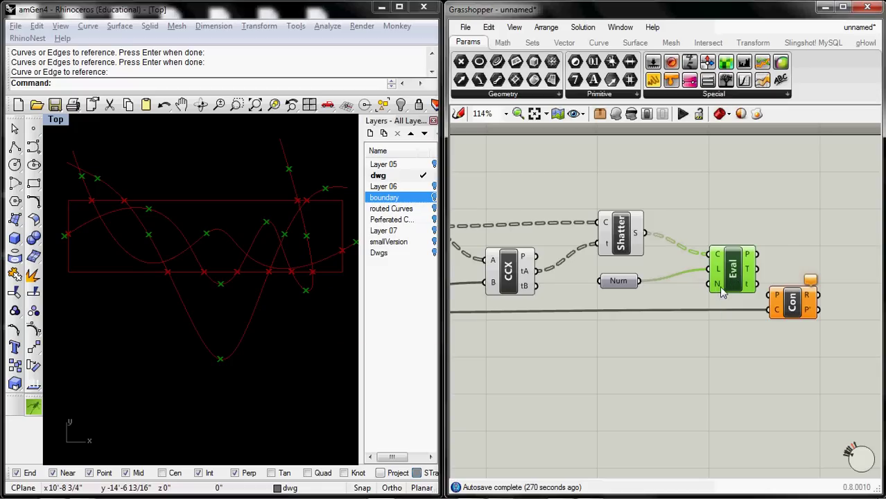
pyautogui.moveTo(508, 268); pyautogui.dragTo(549, 260, button='right')
# - Turn off the CCX preview and wire Eval's points into Containment's P input
pyautogui.rightClick(549, 260)
pyautogui.click(567, 264)
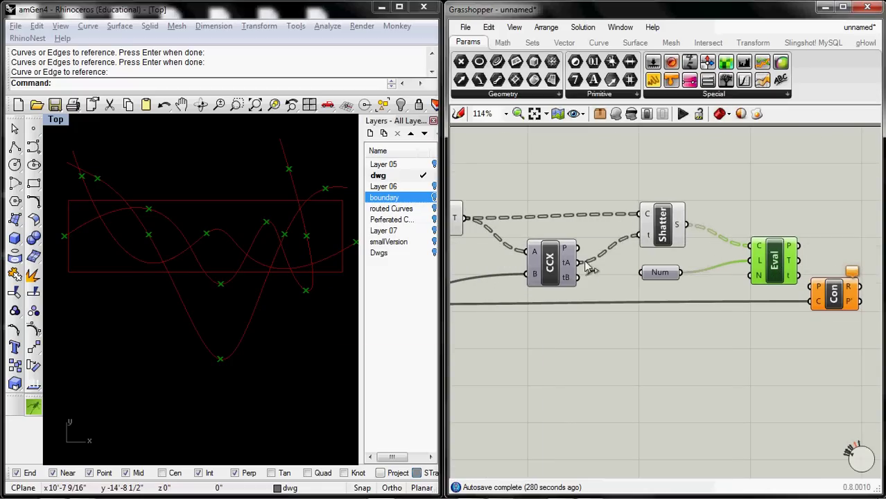
pyautogui.click(771, 198)
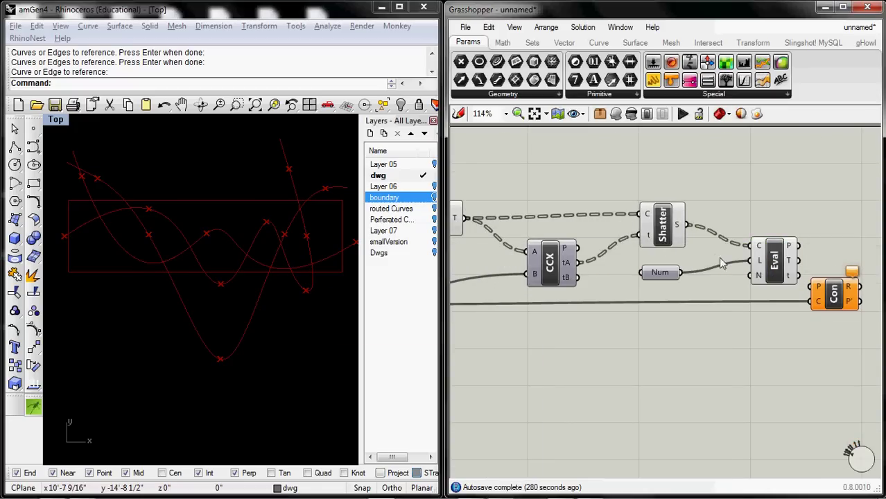
pyautogui.click(783, 255)
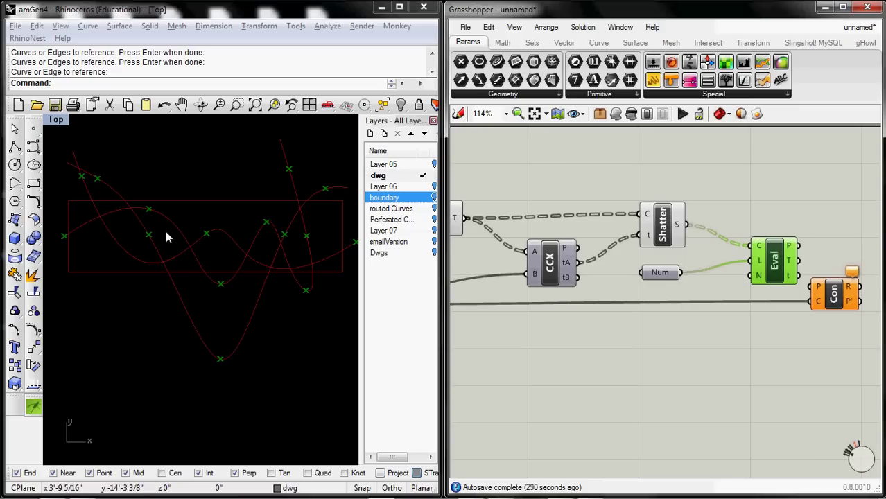
pyautogui.moveTo(831, 326); pyautogui.dragTo(729, 325, button='right')
pyautogui.moveTo(737, 294); pyautogui.dragTo(705, 253)
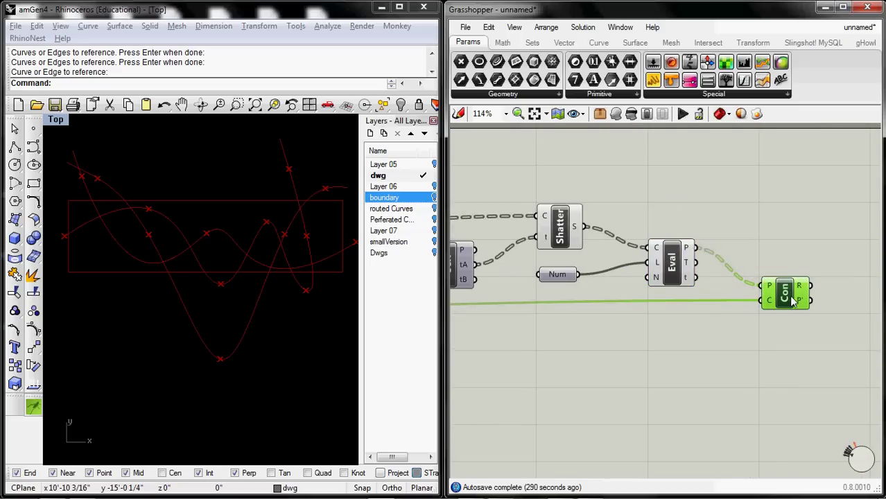
pyautogui.moveTo(780, 236); pyautogui.dragTo(691, 226, button='right')
# - Add a Panel showing Containment's R results, values 1 and 2
pyautogui.moveTo(653, 80); pyautogui.dragTo(822, 380)
pyautogui.moveTo(822, 380); pyautogui.dragTo(729, 359, button='right')
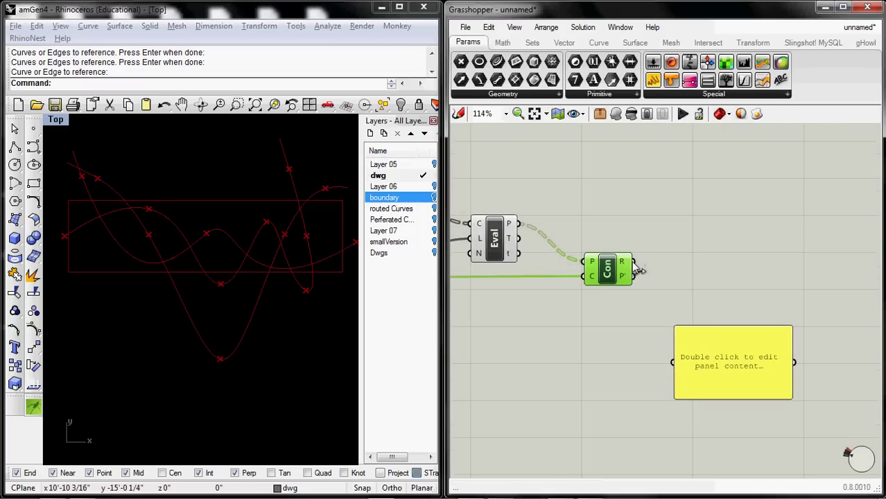
pyautogui.moveTo(623, 263); pyautogui.dragTo(671, 361)
pyautogui.moveTo(739, 363); pyautogui.dragTo(749, 340)
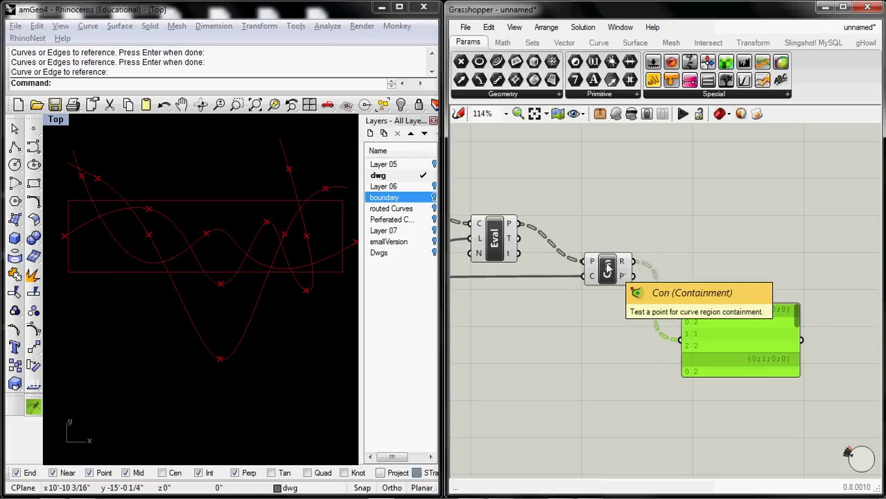
pyautogui.moveTo(622, 265)
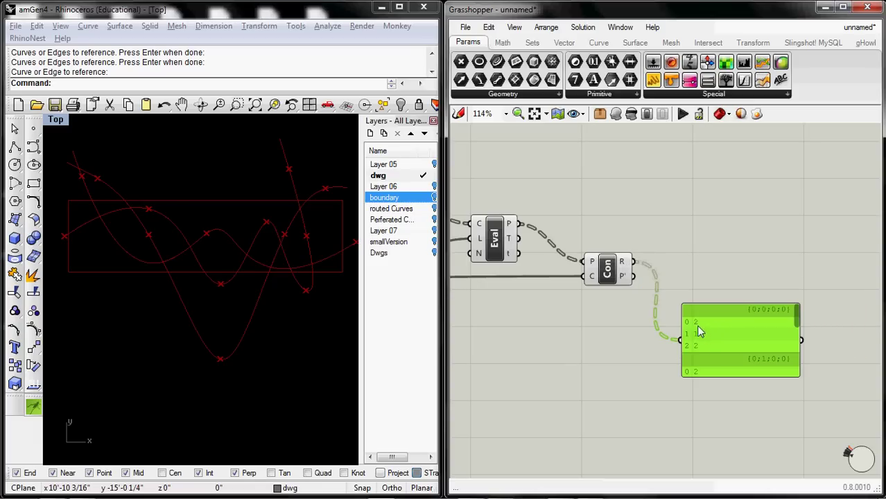
pyautogui.moveTo(797, 317); pyautogui.dragTo(799, 370)
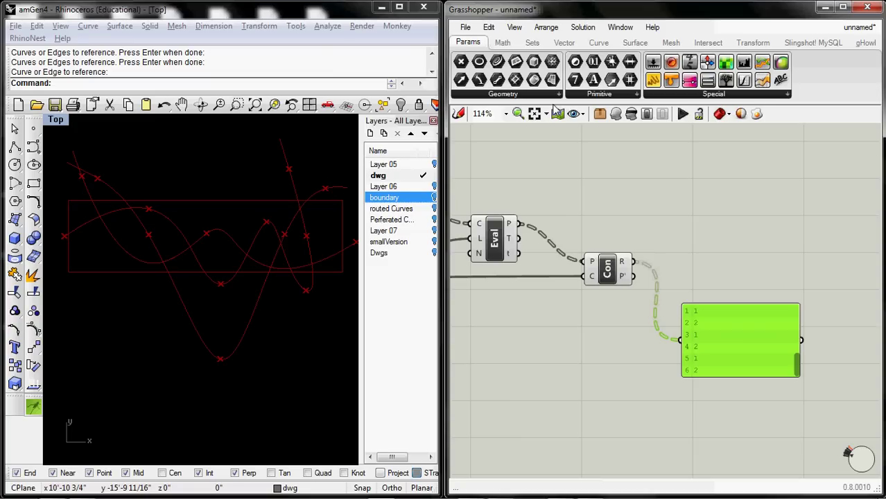
# - Place a Dispatch component from the Sets > List group above the results panel
pyautogui.click(532, 42)
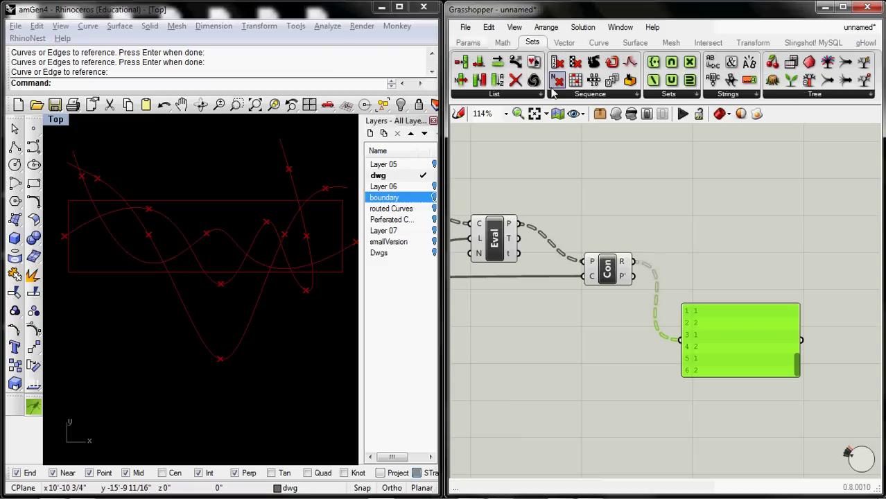
pyautogui.click(525, 96)
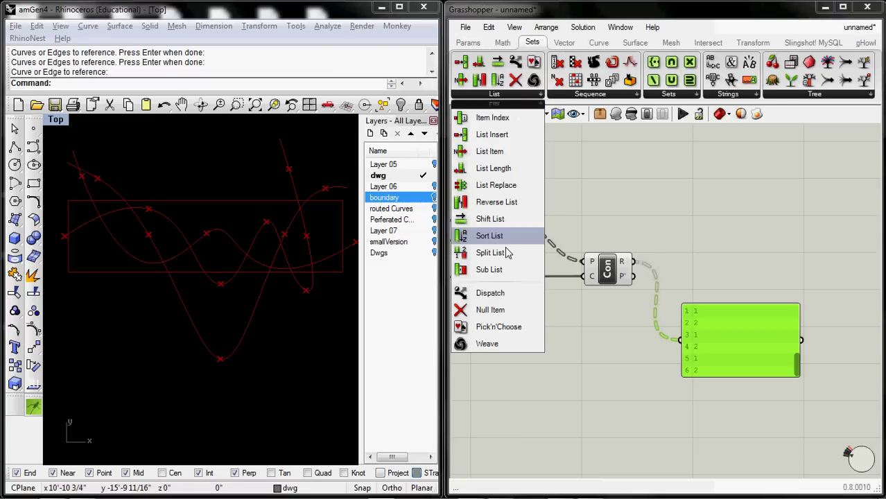
pyautogui.click(500, 292)
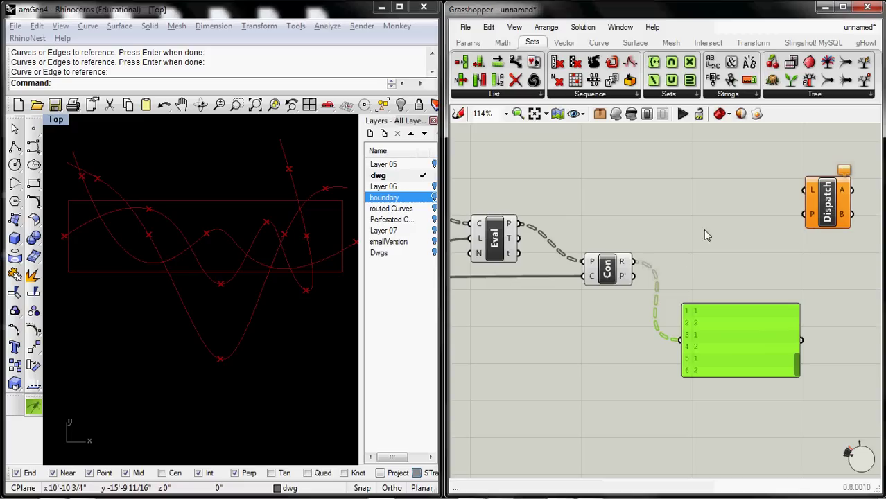
pyautogui.moveTo(576, 229); pyautogui.dragTo(768, 220, button='right')
pyautogui.moveTo(753, 216)
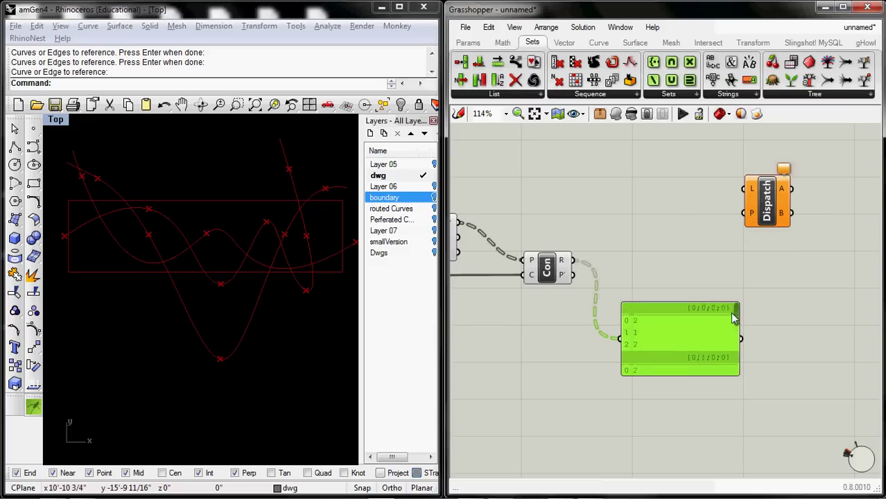
pyautogui.click(502, 42)
# - Add an Expression component beside Containment and set its expression to x=1
pyautogui.moveTo(695, 259)
pyautogui.mouseDown()
pyautogui.moveTo(655, 271)
pyautogui.moveTo(574, 261)
pyautogui.mouseUp()
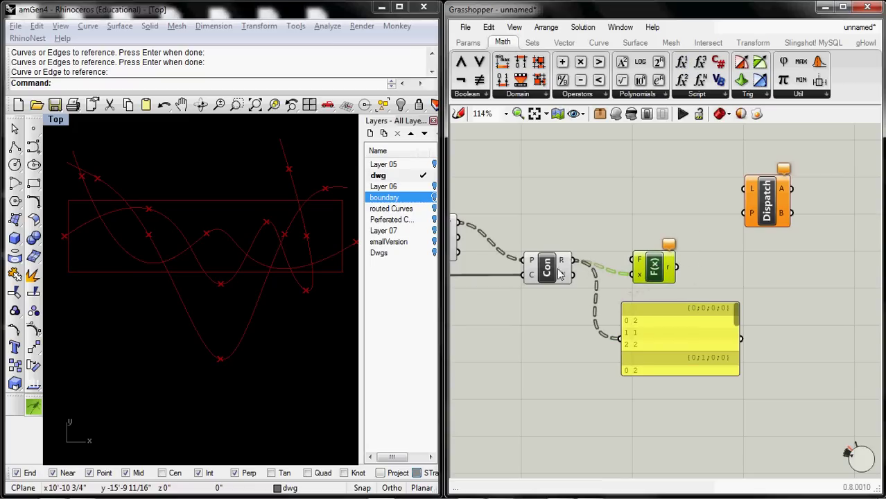
pyautogui.rightClick(645, 270)
pyautogui.click(685, 411)
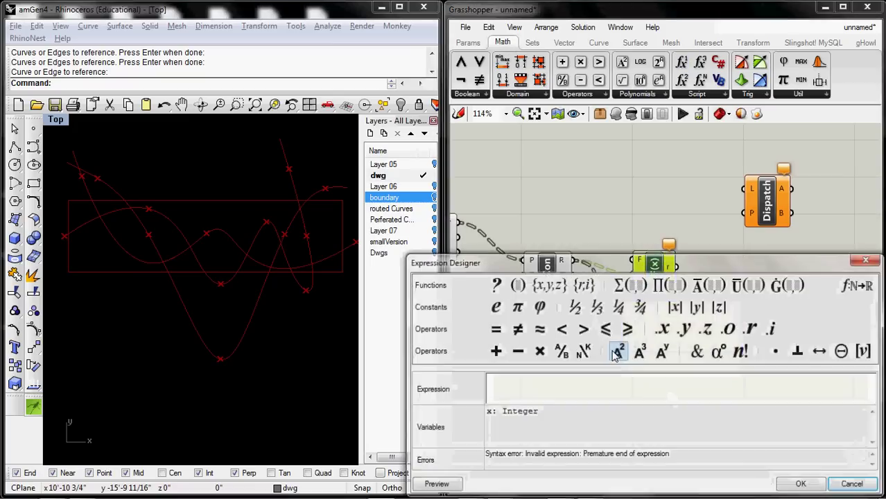
pyautogui.click(528, 383)
pyautogui.write('x=1')
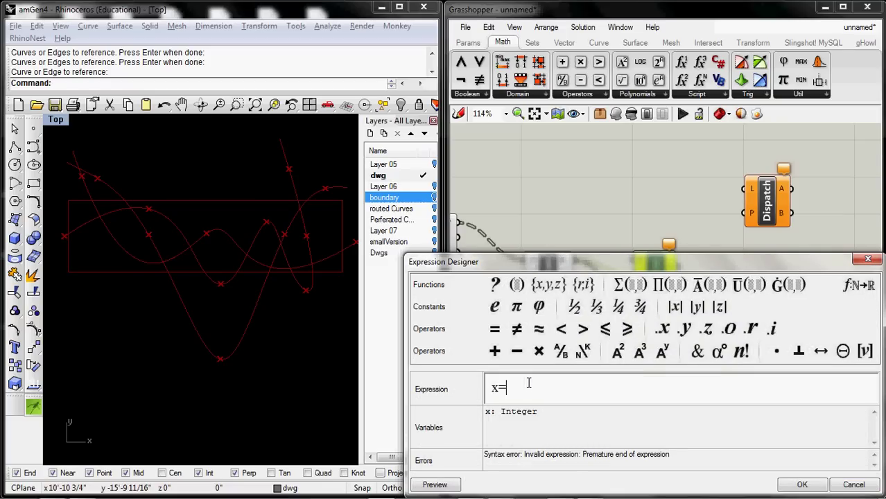
pyautogui.click(800, 485)
# - Duplicate the results panel and wire it to the Expression output to list True/False values
pyautogui.keyDown('alt'); pyautogui.moveTo(651, 320); pyautogui.dragTo(794, 428); pyautogui.keyUp('alt')
pyautogui.moveTo(731, 420); pyautogui.dragTo(677, 267)
pyautogui.moveTo(758, 442); pyautogui.dragTo(786, 375)
pyautogui.scroll(3, 680, 354)
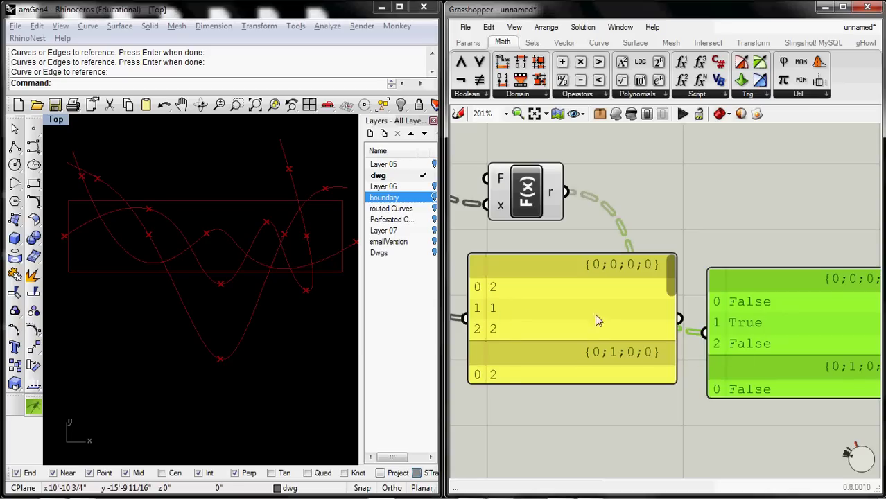
# - Wire the True/False results into Dispatch's pattern and the shattered segments into its list
pyautogui.scroll(-4, 596, 305)
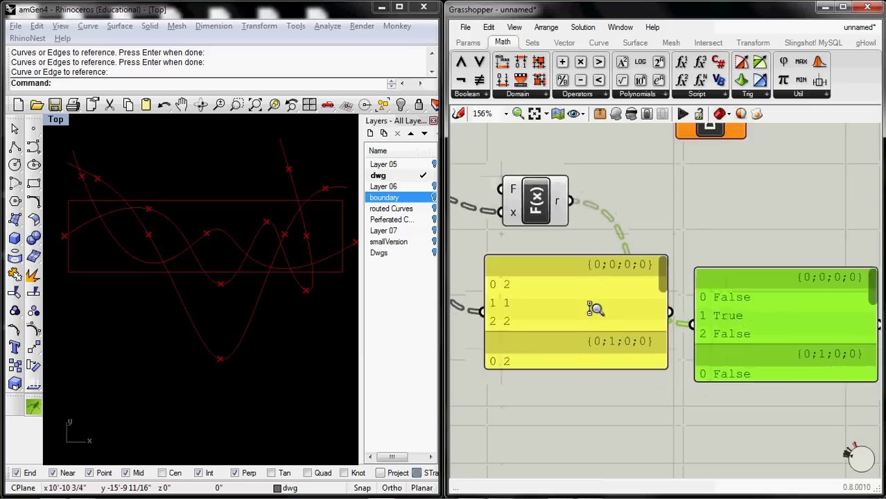
pyautogui.moveTo(621, 306); pyautogui.dragTo(705, 252)
pyautogui.scroll(-3, 706, 252)
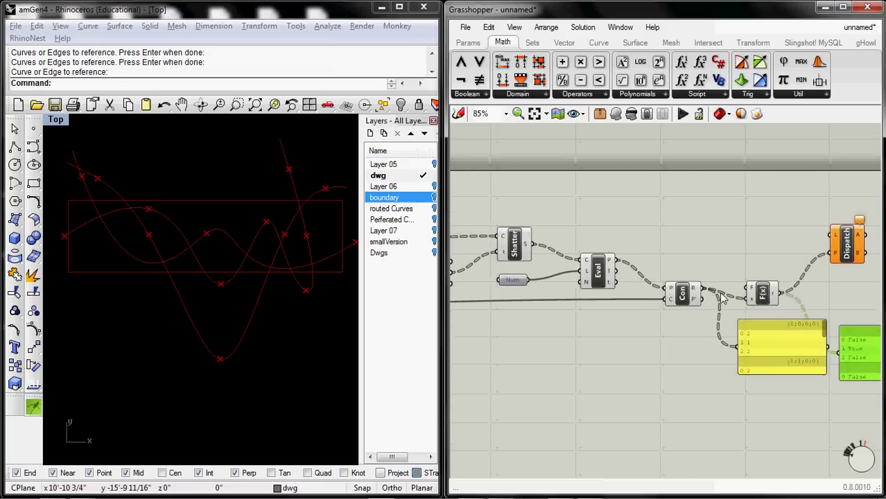
pyautogui.moveTo(528, 244); pyautogui.dragTo(839, 237)
pyautogui.moveTo(844, 239); pyautogui.dragTo(720, 241, button='right')
pyautogui.scroll(1, 722, 243)
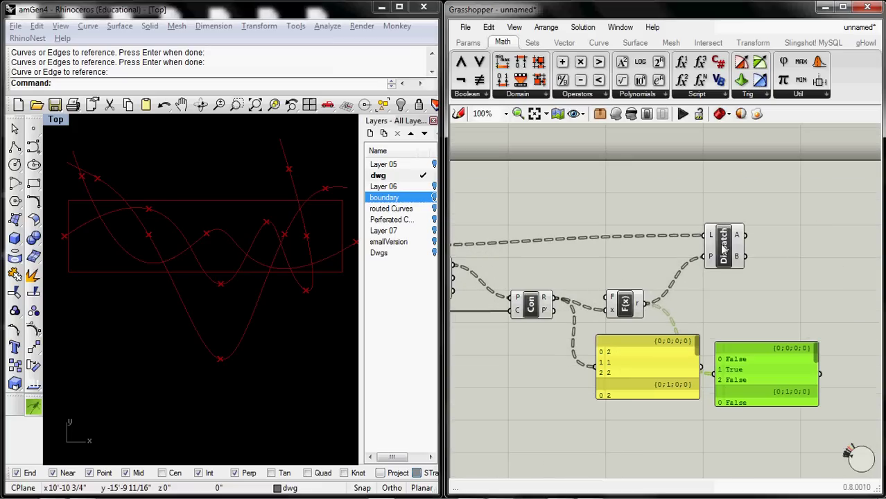
pyautogui.rightClick(727, 248)
# - Turn off Preview on the Eval, Shatter and input Crv components
pyautogui.moveTo(454, 277); pyautogui.dragTo(668, 270, button='right')
pyautogui.rightClick(669, 270)
pyautogui.click(706, 247)
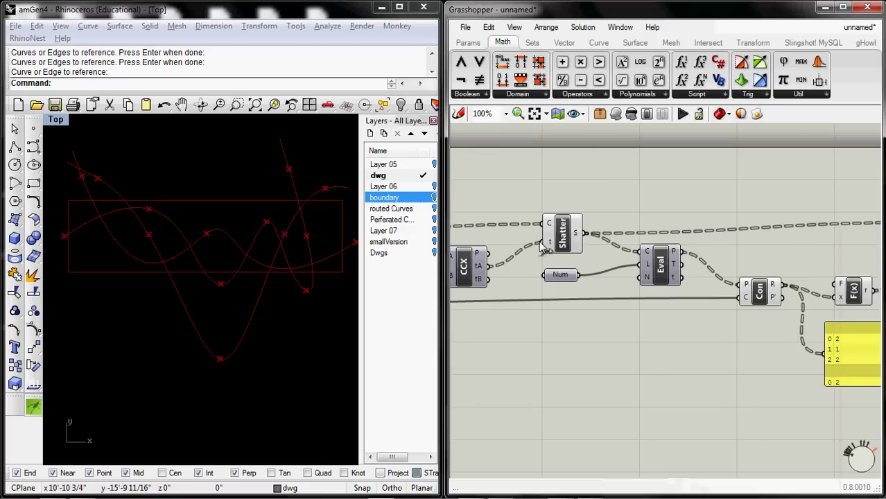
pyautogui.rightClick(557, 228)
pyautogui.click(596, 250)
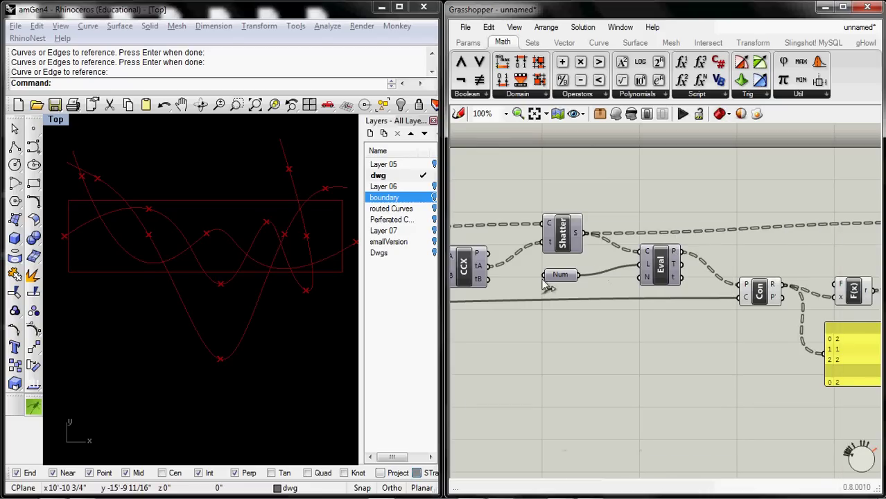
pyautogui.moveTo(541, 283); pyautogui.dragTo(740, 281, button='right')
pyautogui.moveTo(563, 255); pyautogui.dragTo(676, 234, button='right')
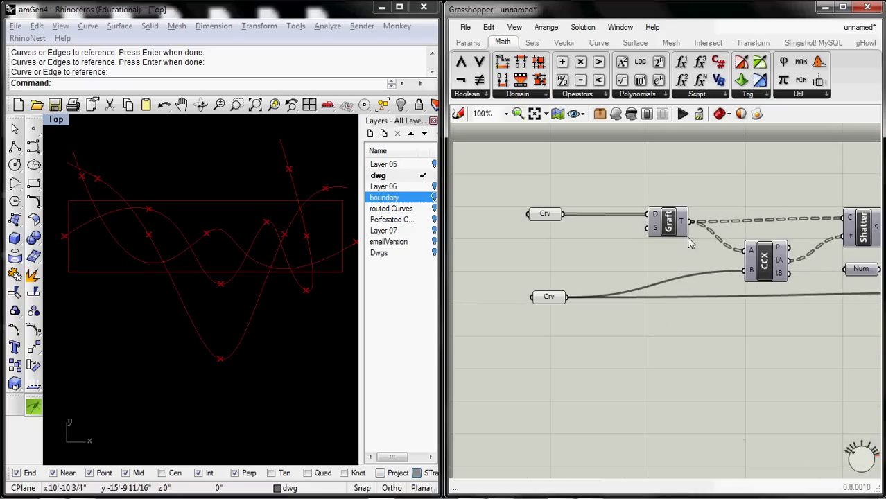
pyautogui.rightClick(550, 217)
pyautogui.click(588, 192)
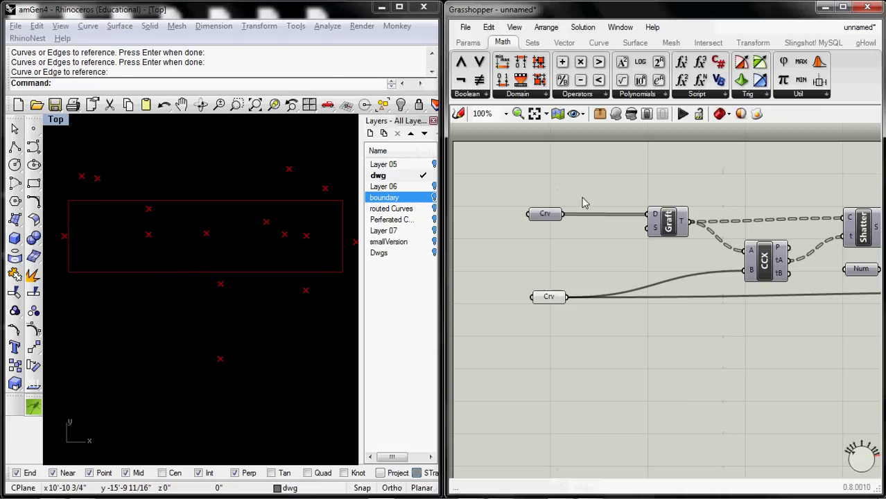
# - Turn off the Con component's point preview and return to the Dispatch area
pyautogui.moveTo(778, 276); pyautogui.dragTo(551, 259, button='right')
pyautogui.moveTo(726, 253); pyautogui.dragTo(596, 253, button='right')
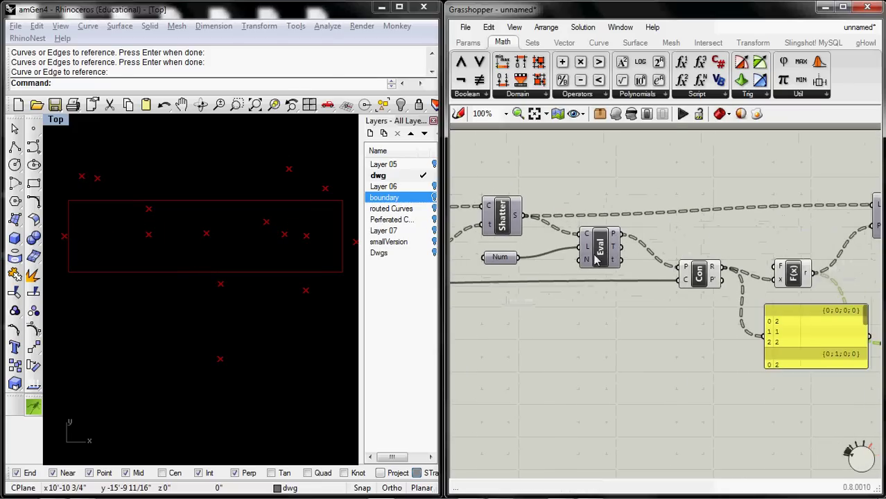
pyautogui.rightClick(721, 284)
pyautogui.click(721, 284)
pyautogui.moveTo(794, 277); pyautogui.dragTo(637, 288, button='right')
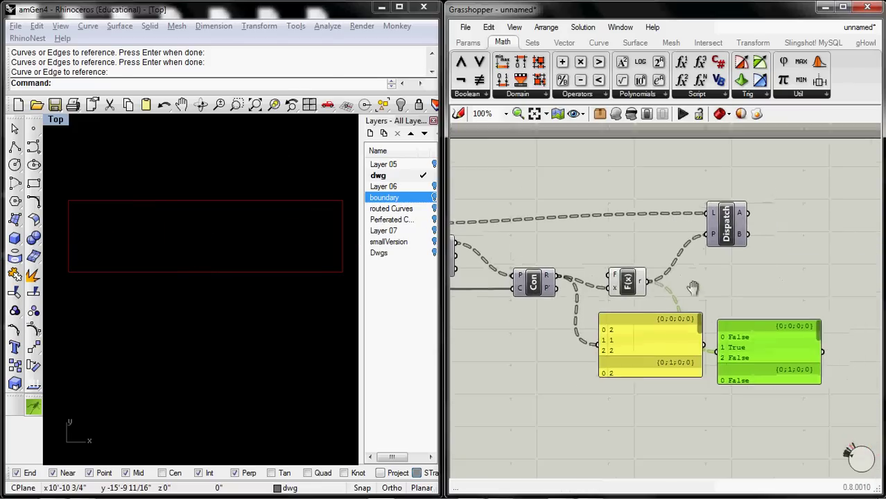
pyautogui.moveTo(754, 273); pyautogui.dragTo(693, 281, button='right')
pyautogui.click(701, 240)
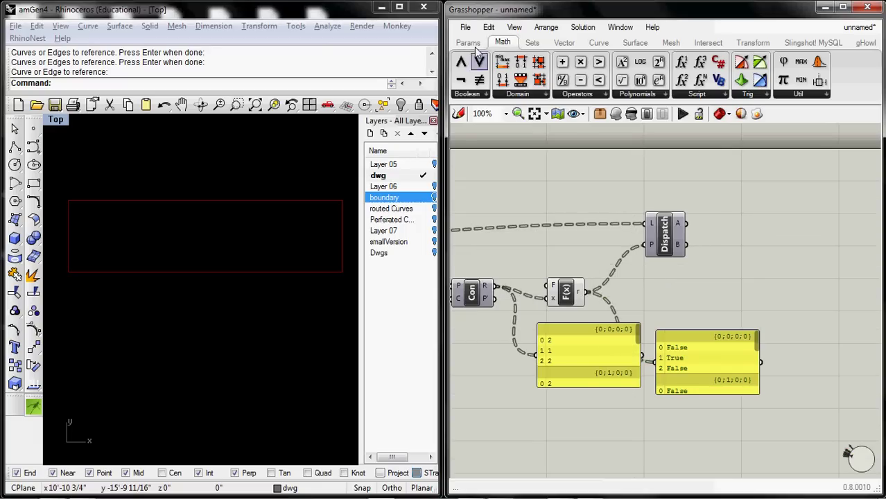
# - Place a new Curve parameter right of Dispatch and wire Dispatch's A output into it
pyautogui.click(470, 43)
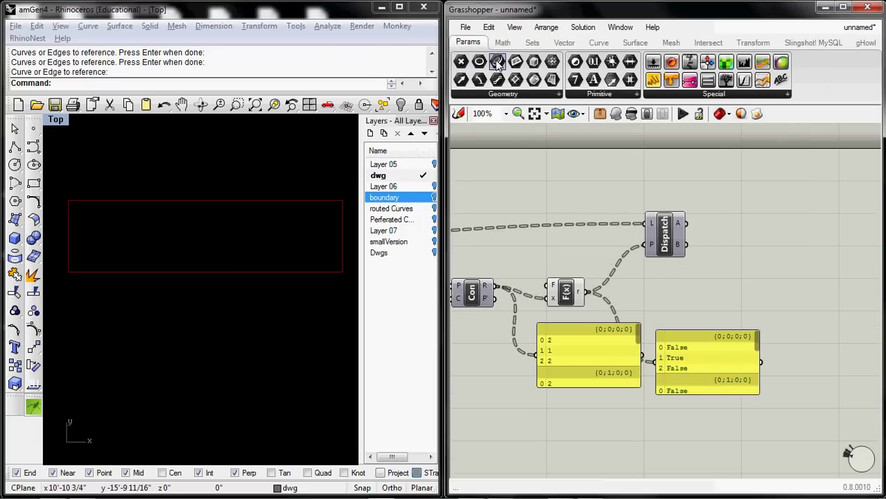
pyautogui.moveTo(691, 197); pyautogui.dragTo(776, 221)
pyautogui.moveTo(686, 224); pyautogui.dragTo(762, 222)
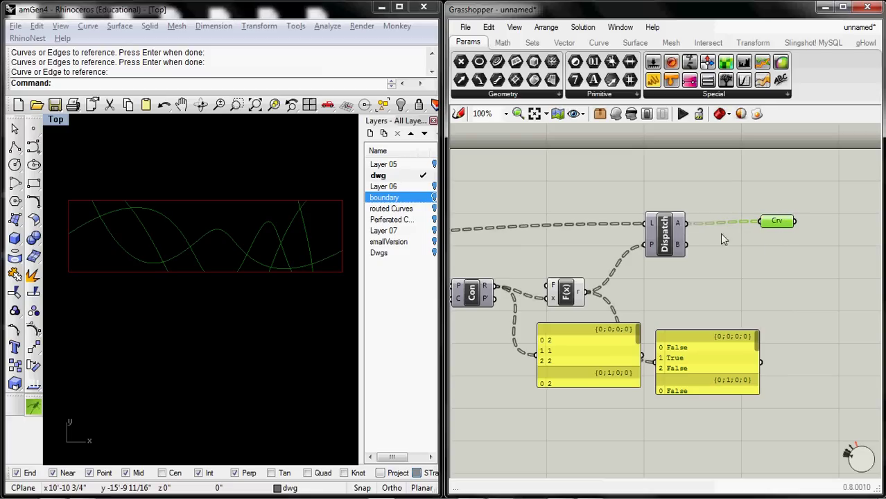
pyautogui.moveTo(777, 222); pyautogui.dragTo(779, 226)
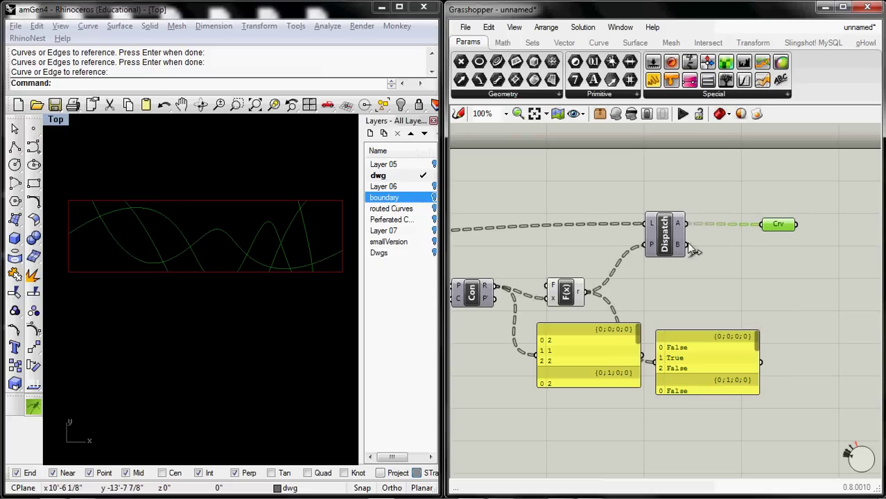
# - Test Dispatch's B output on the curve parameter, then reconnect it to A
pyautogui.moveTo(686, 244); pyautogui.dragTo(761, 224)
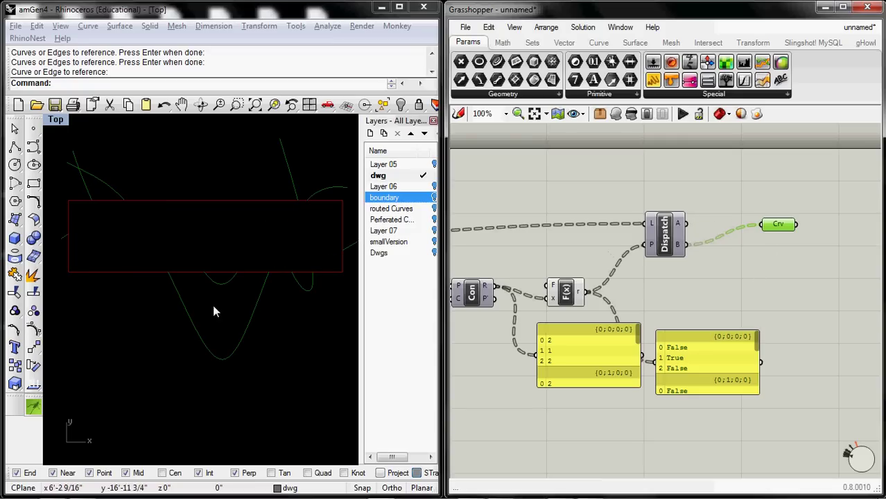
pyautogui.click(666, 239)
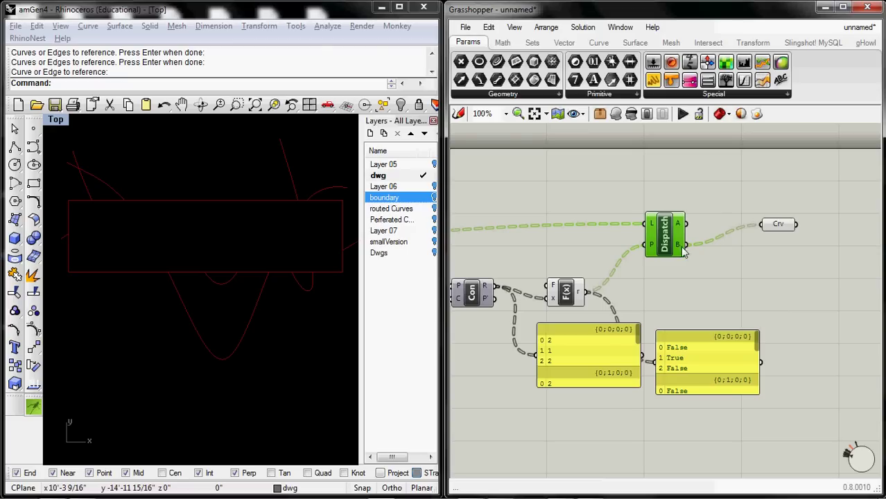
pyautogui.moveTo(783, 231); pyautogui.dragTo(778, 246)
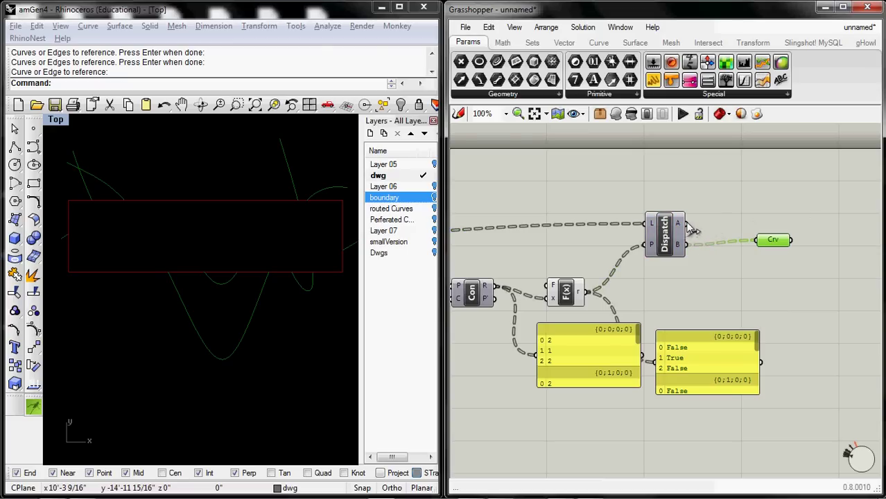
pyautogui.moveTo(685, 223); pyautogui.dragTo(761, 231)
pyautogui.moveTo(457, 305); pyautogui.dragTo(671, 305, button='right')
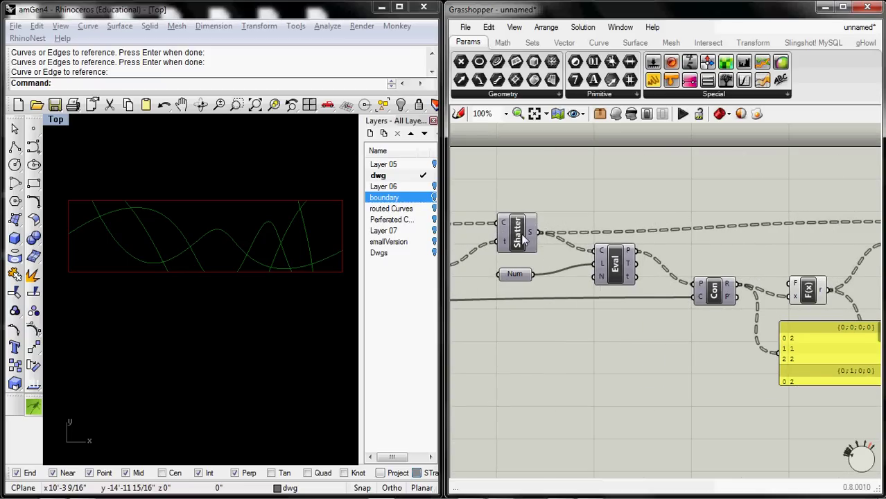
pyautogui.moveTo(530, 257); pyautogui.dragTo(835, 269, button='right')
# - Move Graft aside and wire the upper Crv straight into CCX input A and Shatter
pyautogui.moveTo(583, 269)
pyautogui.mouseDown(button='right')
pyautogui.moveTo(534, 270)
pyautogui.moveTo(581, 273)
pyautogui.mouseUp(button='right')
pyautogui.click(627, 240)
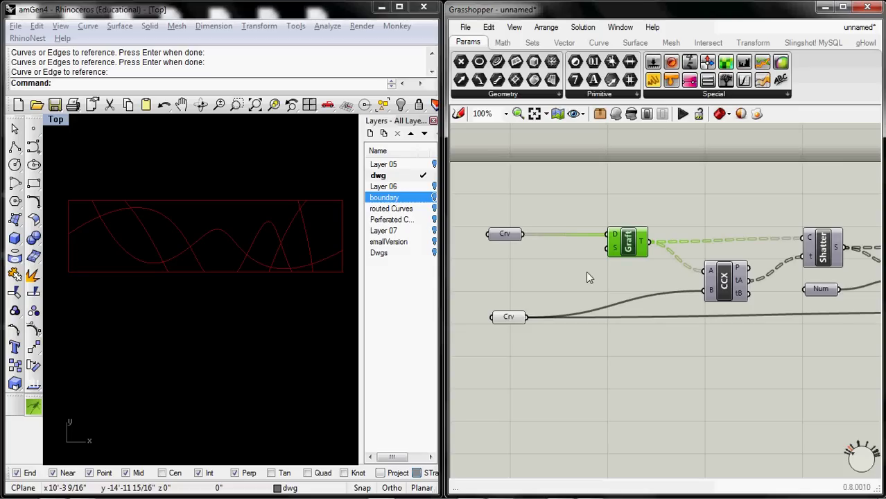
pyautogui.moveTo(611, 226); pyautogui.dragTo(610, 170)
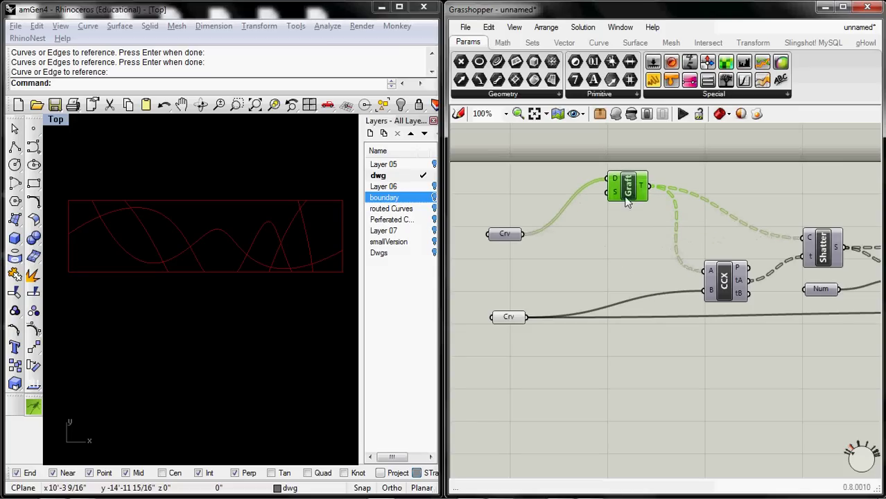
pyautogui.moveTo(525, 234); pyautogui.dragTo(709, 272)
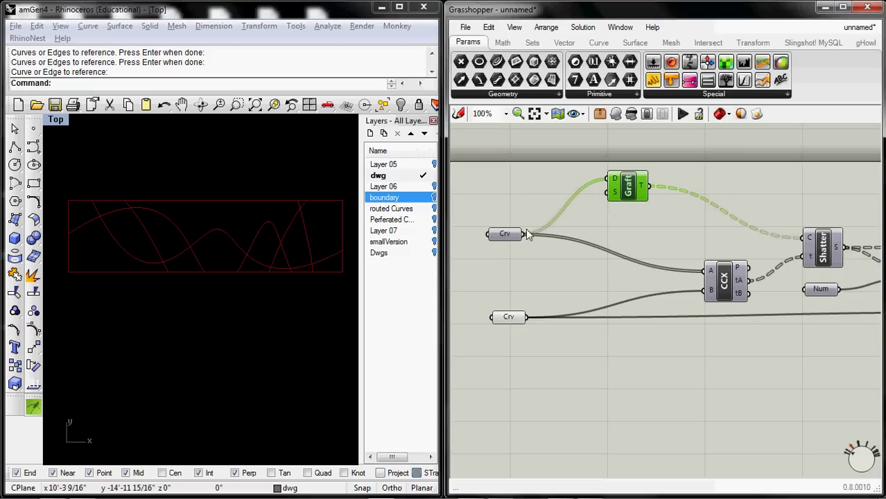
pyautogui.moveTo(525, 234); pyautogui.dragTo(807, 238)
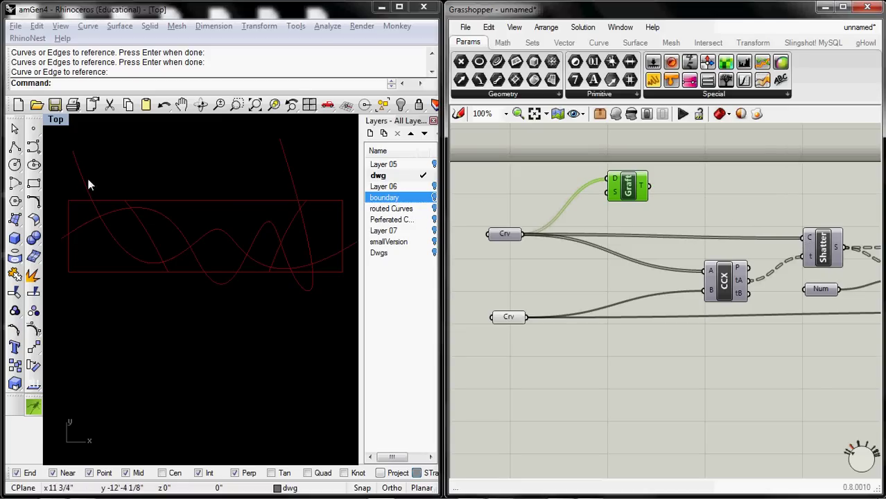
# - Enable Preview on CCX to show intersection points, then move Graft back onto the wire
pyautogui.click(332, 200)
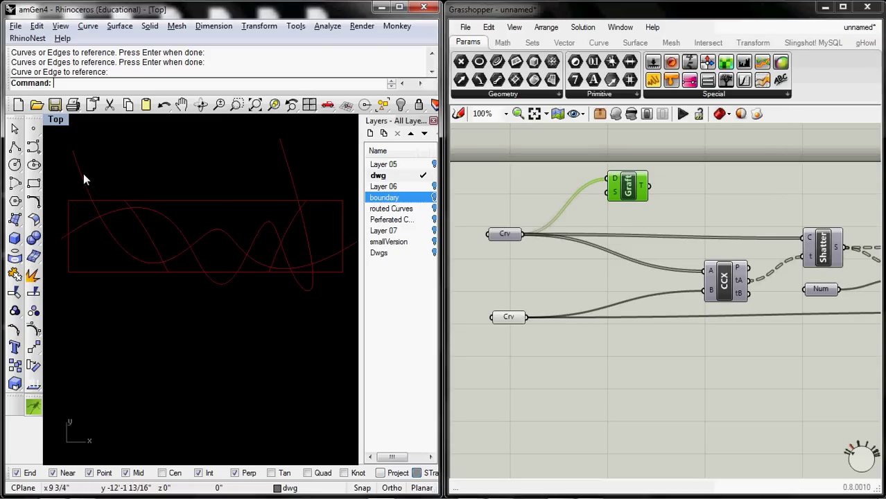
pyautogui.moveTo(655, 274); pyautogui.dragTo(633, 270, button='right')
pyautogui.rightClick(702, 286)
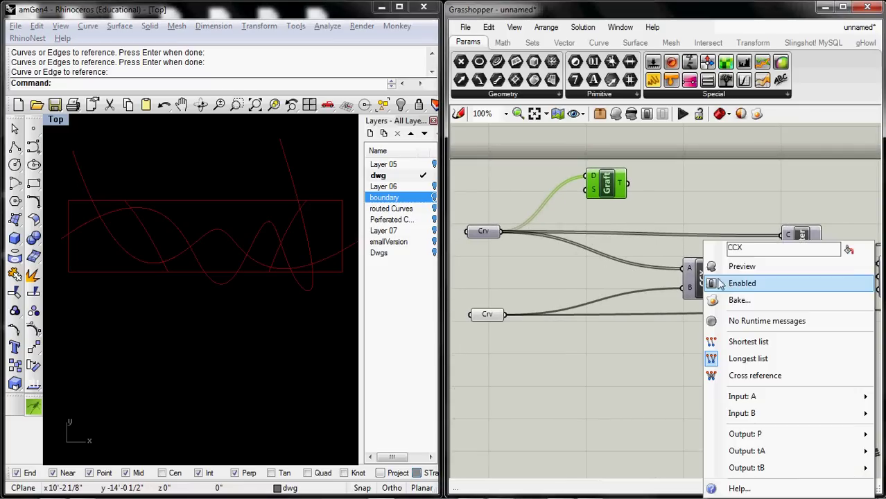
pyautogui.click(736, 264)
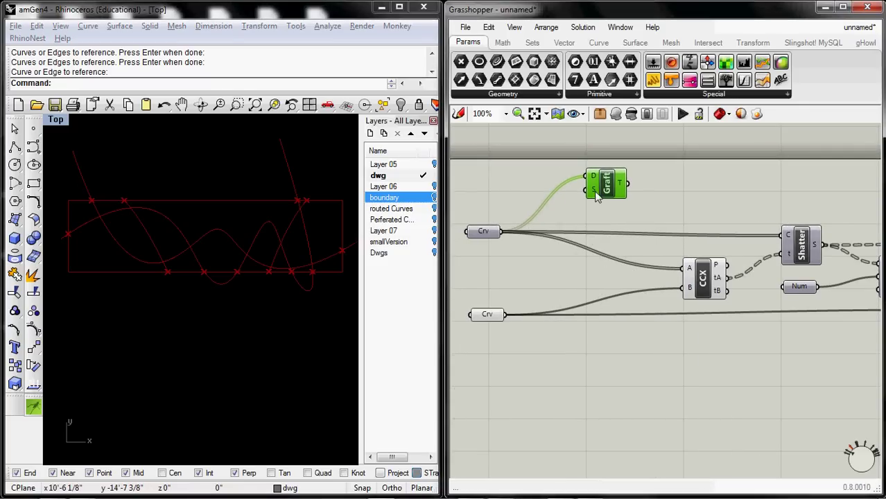
pyautogui.moveTo(596, 196); pyautogui.dragTo(596, 252)
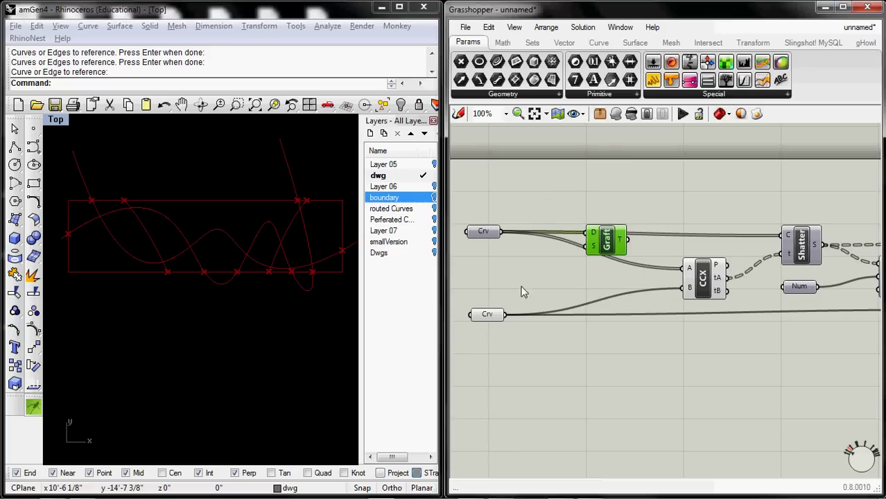
# - Reconnect Graft's T output to CCX and Shatter, then select the output Crv to highlight inside segments
pyautogui.click(488, 314)
pyautogui.moveTo(628, 240); pyautogui.dragTo(783, 238)
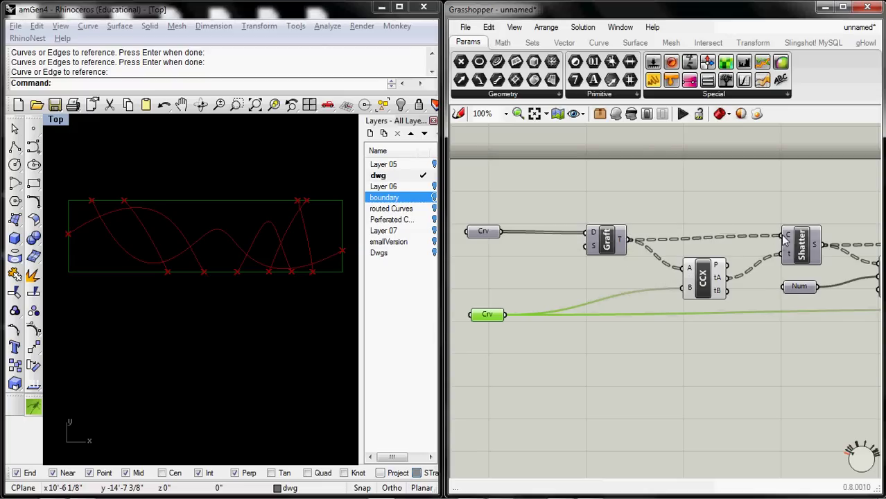
pyautogui.moveTo(783, 238); pyautogui.dragTo(578, 240, button='right')
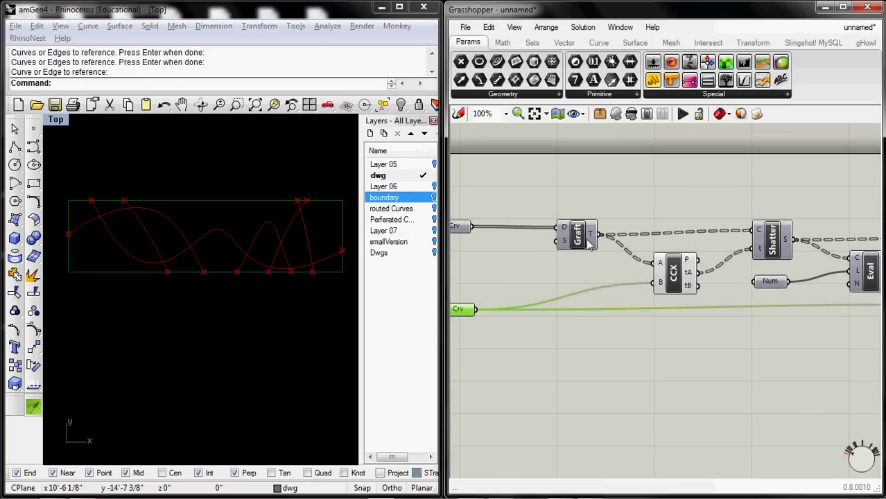
pyautogui.moveTo(745, 262); pyautogui.dragTo(623, 263, button='right')
pyautogui.moveTo(797, 258); pyautogui.dragTo(719, 258, button='right')
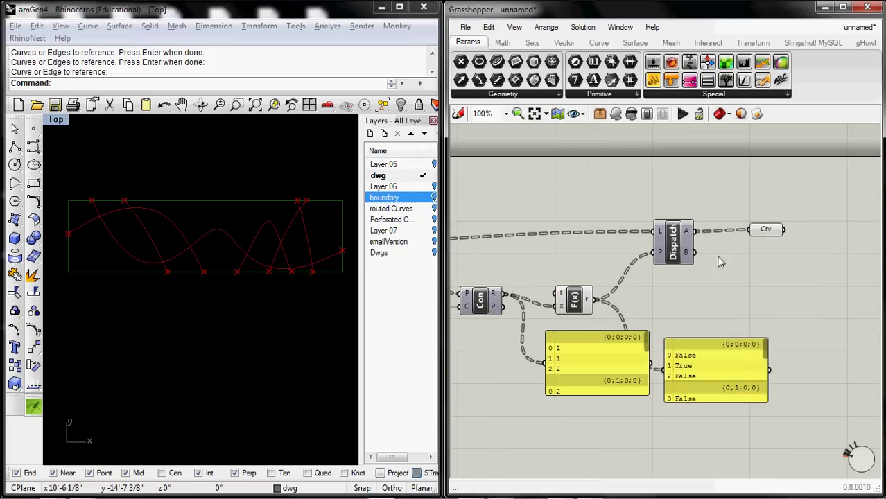
pyautogui.click(765, 233)
pyautogui.moveTo(676, 277); pyautogui.dragTo(728, 275, button='right')
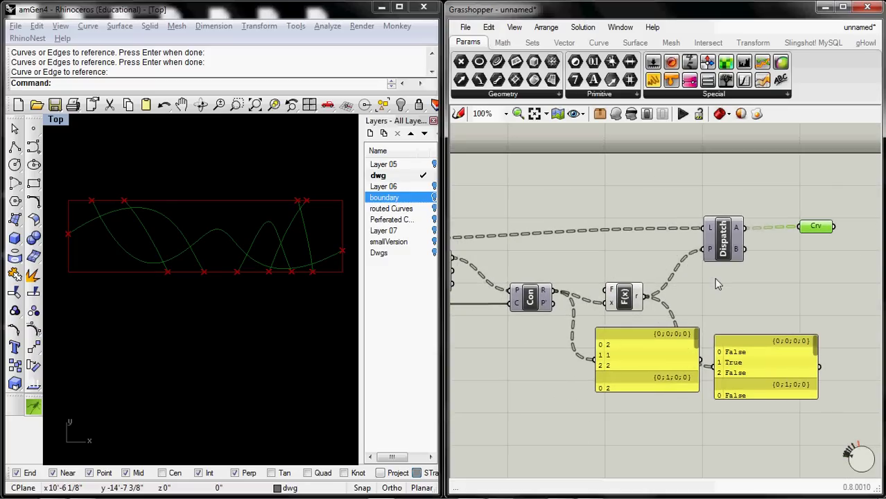